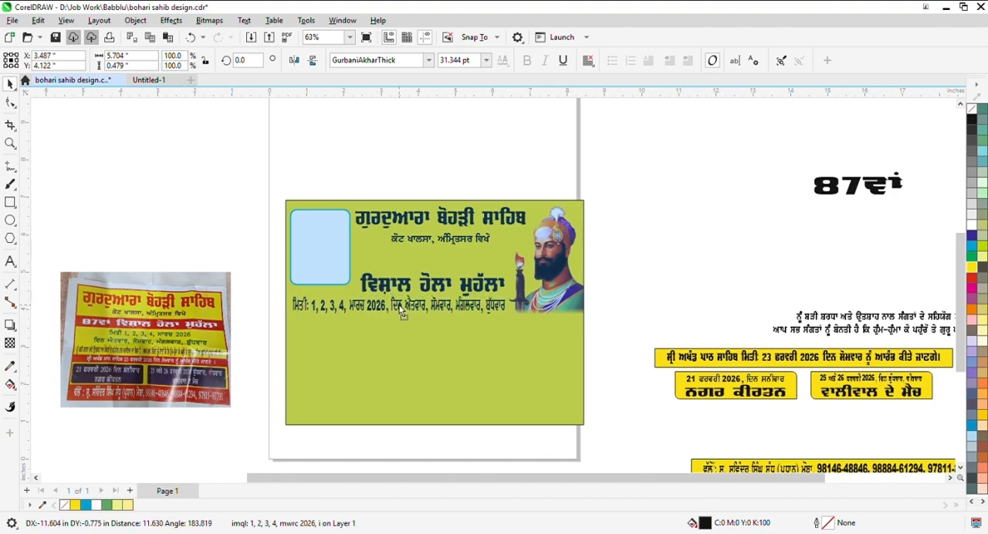
- Place the date line on the poster and move the two-line invitation text directly beneath it
{"action": "scroll", "coordinate": [390, 308], "scroll_direction": "up", "scroll_amount": 2}
{"action": "scroll", "coordinate": [409, 278], "scroll_direction": "down", "scroll_amount": 1}
{"action": "key", "text": "Escape"}
{"action": "scroll", "coordinate": [497, 265], "scroll_direction": "down", "scroll_amount": 1}
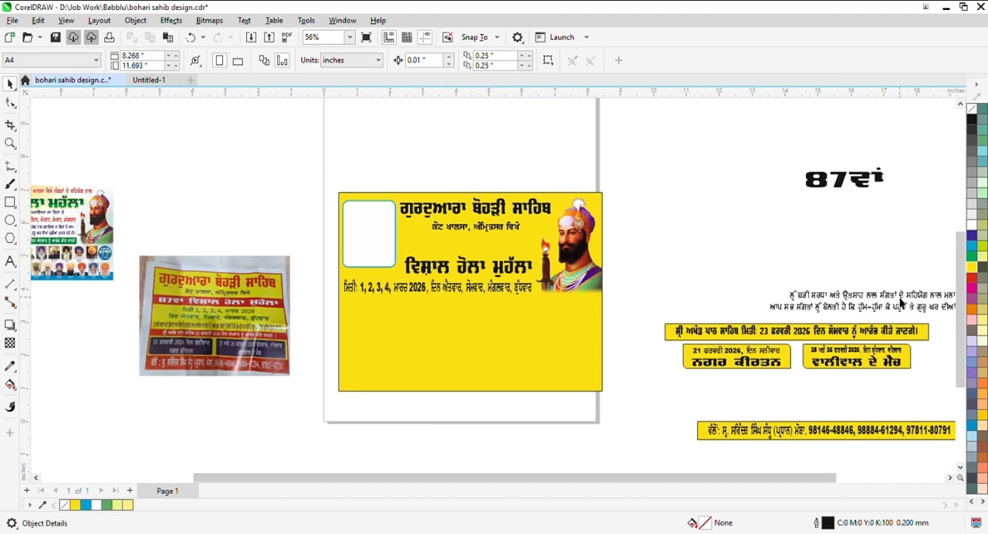
{"action": "left_click_drag", "start_coordinate": [841, 306], "coordinate": [409, 304]}
{"action": "left_click", "coordinate": [755, 259]}
- Move the contact strip onto the poster, centred horizontally and aligned with the poster's bottom edge
{"action": "scroll", "coordinate": [664, 350], "scroll_direction": "down", "scroll_amount": 1}
{"action": "left_click", "coordinate": [691, 403]}
{"action": "scroll", "coordinate": [607, 361], "scroll_direction": "up", "scroll_amount": 1}
{"action": "left_click", "coordinate": [567, 369], "text": "shift"}
{"action": "key", "text": "c"}
{"action": "key", "text": "b"}
{"action": "left_click", "coordinate": [762, 399]}
{"action": "scroll", "coordinate": [870, 378], "scroll_direction": "down", "scroll_amount": 1}
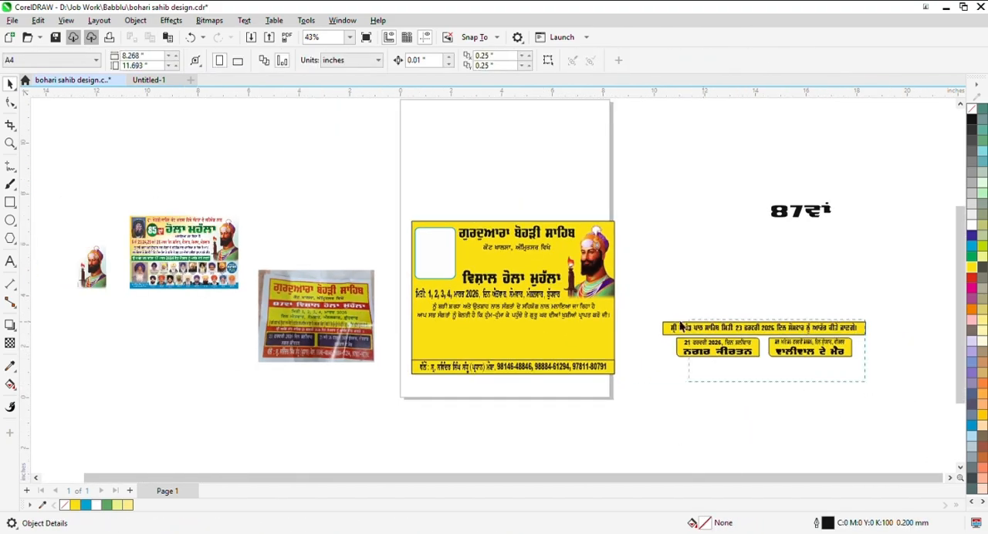
- Move the two event boxes onto the poster just above the contact strip, centre them horizontally and group them
{"action": "left_click", "coordinate": [838, 367]}
{"action": "left_click_drag", "start_coordinate": [837, 368], "coordinate": [575, 369]}
{"action": "scroll", "coordinate": [575, 363], "scroll_direction": "up", "scroll_amount": 3}
{"action": "left_click_drag", "start_coordinate": [587, 335], "coordinate": [606, 348]}
{"action": "left_click", "coordinate": [726, 337], "text": "shift"}
{"action": "key", "text": "c"}
{"action": "scroll", "coordinate": [760, 338], "scroll_direction": "down", "scroll_amount": 1}
{"action": "left_click_drag", "start_coordinate": [790, 276], "coordinate": [189, 424]}
{"action": "key", "text": "ctrl+g"}
{"action": "scroll", "coordinate": [579, 333], "scroll_direction": "down", "scroll_amount": 3}
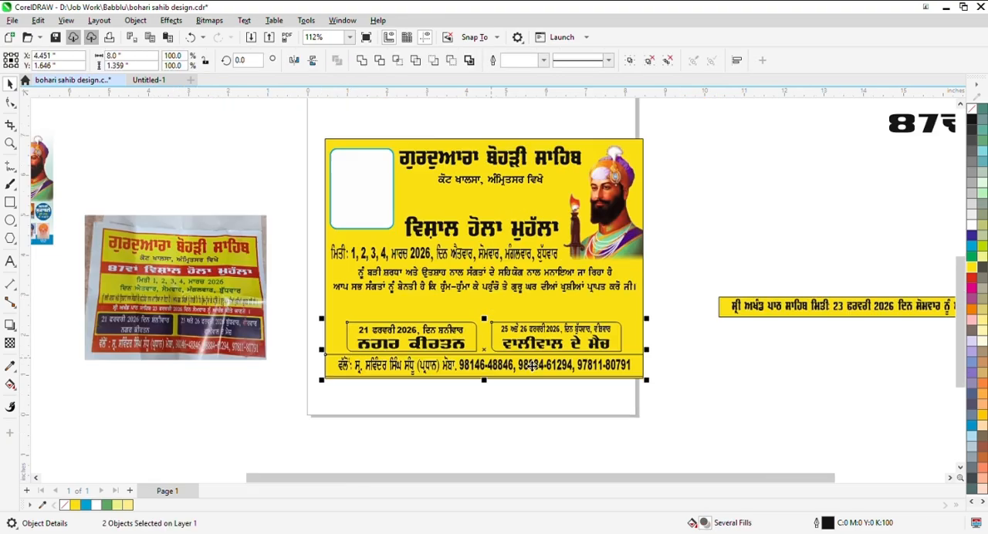
- Group the 23 February announcement strip and place it centred between the invitation text and the event boxes, nudged slightly down
{"action": "left_click_drag", "start_coordinate": [681, 290], "coordinate": [934, 348]}
{"action": "key", "text": "ctrl+g"}
{"action": "left_click", "coordinate": [642, 315], "text": "shift"}
{"action": "key", "text": "c"}
{"action": "key", "text": "Escape"}
{"action": "scroll", "coordinate": [575, 315], "scroll_direction": "up", "scroll_amount": 3}
{"action": "left_click", "coordinate": [569, 314]}
{"action": "key", "text": "Down"}
{"action": "key", "text": "Down"}
{"action": "key", "text": "Down"}
{"action": "key", "text": "Down"}
- Shift the invitation text and the date line slightly down to even out the line spacing above the announcement strip
{"action": "scroll", "coordinate": [643, 315], "scroll_direction": "down", "scroll_amount": 3}
{"action": "left_click", "coordinate": [796, 285]}
{"action": "scroll", "coordinate": [673, 277], "scroll_direction": "up", "scroll_amount": 3}
{"action": "left_click_drag", "start_coordinate": [675, 277], "coordinate": [674, 284]}
{"action": "scroll", "coordinate": [558, 296], "scroll_direction": "down", "scroll_amount": 2}
{"action": "scroll", "coordinate": [469, 261], "scroll_direction": "up", "scroll_amount": 3}
{"action": "left_click", "coordinate": [476, 276], "text": "shift"}
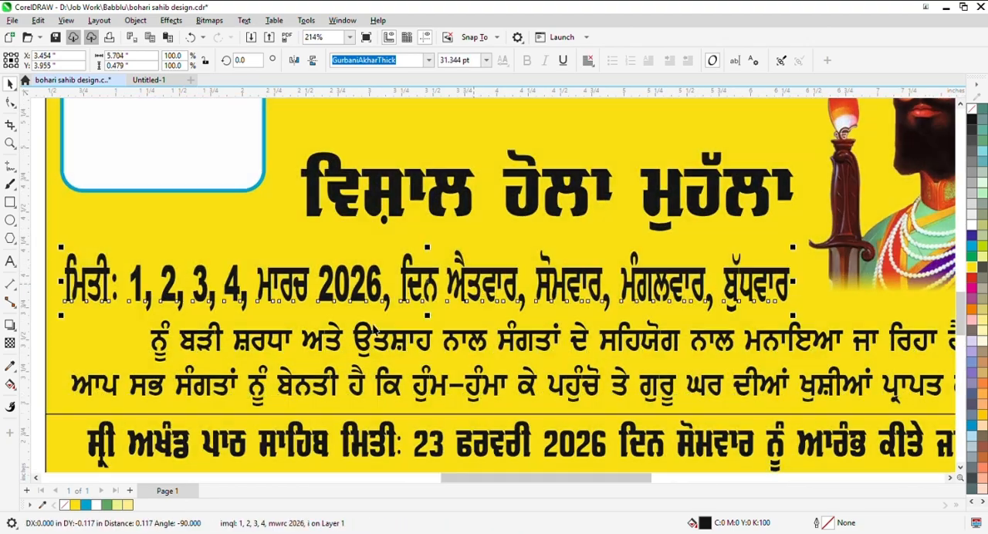
{"action": "scroll", "coordinate": [489, 279], "scroll_direction": "down", "scroll_amount": 3}
{"action": "scroll", "coordinate": [519, 263], "scroll_direction": "up", "scroll_amount": 2}
{"action": "left_click_drag", "start_coordinate": [520, 264], "coordinate": [520, 275]}
{"action": "left_click_drag", "start_coordinate": [244, 317], "coordinate": [233, 320]}
- Move the "87ਵਾਂ" text between the venue line and the "ਵਿਸ਼ਾਲ ਹੋਲਾ ਮੁਹੱਲਾ" heading and centre it horizontally over the heading
{"action": "scroll", "coordinate": [336, 311], "scroll_direction": "down", "scroll_amount": 4}
{"action": "scroll", "coordinate": [824, 194], "scroll_direction": "up", "scroll_amount": 2}
{"action": "left_click_drag", "start_coordinate": [826, 198], "coordinate": [329, 329]}
{"action": "scroll", "coordinate": [330, 307], "scroll_direction": "up", "scroll_amount": 4}
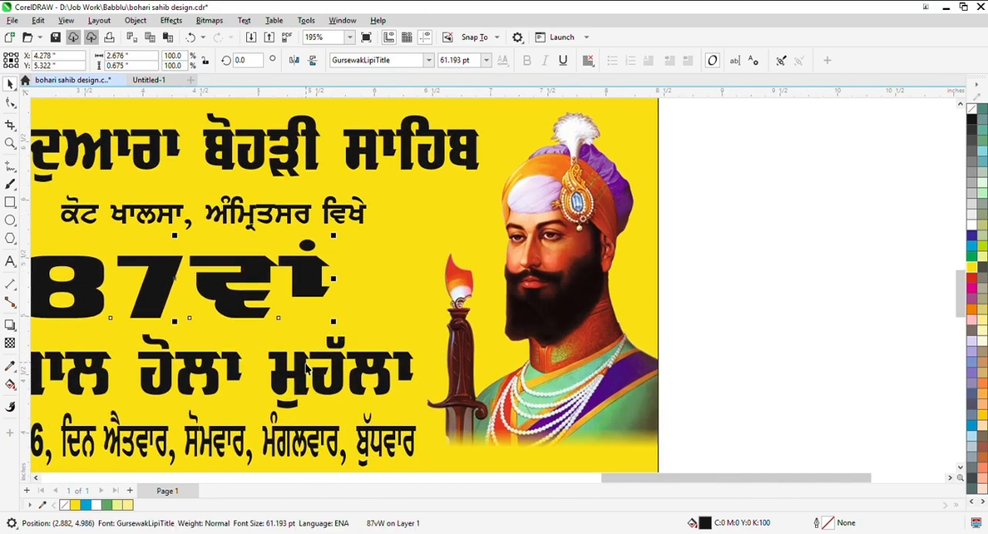
{"action": "left_click", "coordinate": [340, 363], "text": "shift"}
{"action": "key", "text": "c"}
{"action": "scroll", "coordinate": [415, 313], "scroll_direction": "down", "scroll_amount": 4}
{"action": "left_click", "coordinate": [737, 260]}
- Import the background image 9106133_26185 (1).jpg and place it beside the poster about 3.8 inches wide
{"action": "scroll", "coordinate": [603, 229], "scroll_direction": "down", "scroll_amount": 2}
{"action": "scroll", "coordinate": [505, 204], "scroll_direction": "up", "scroll_amount": 1}
{"action": "scroll", "coordinate": [485, 192], "scroll_direction": "up", "scroll_amount": 1}
{"action": "scroll", "coordinate": [789, 200], "scroll_direction": "down", "scroll_amount": 1}
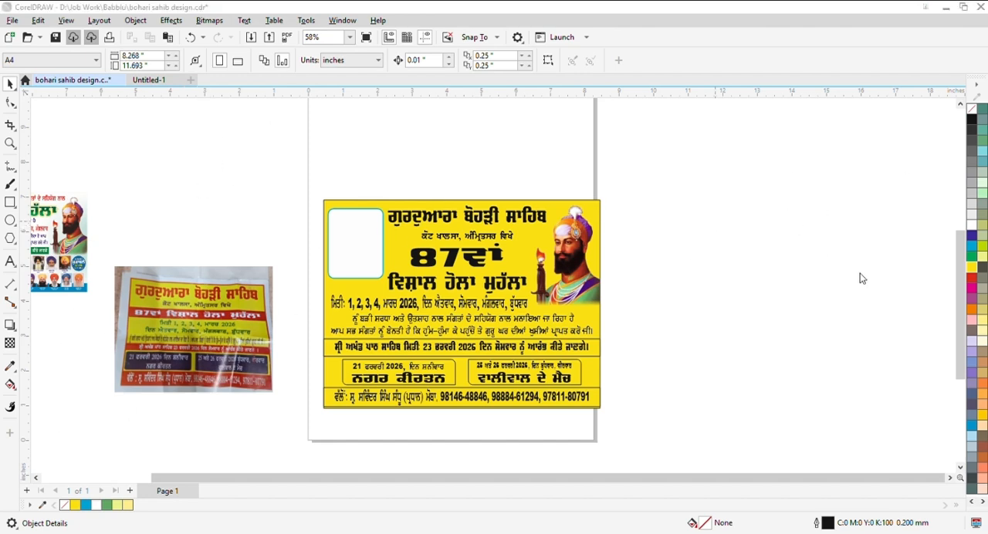
{"action": "scroll", "coordinate": [640, 315], "scroll_direction": "down", "scroll_amount": 1}
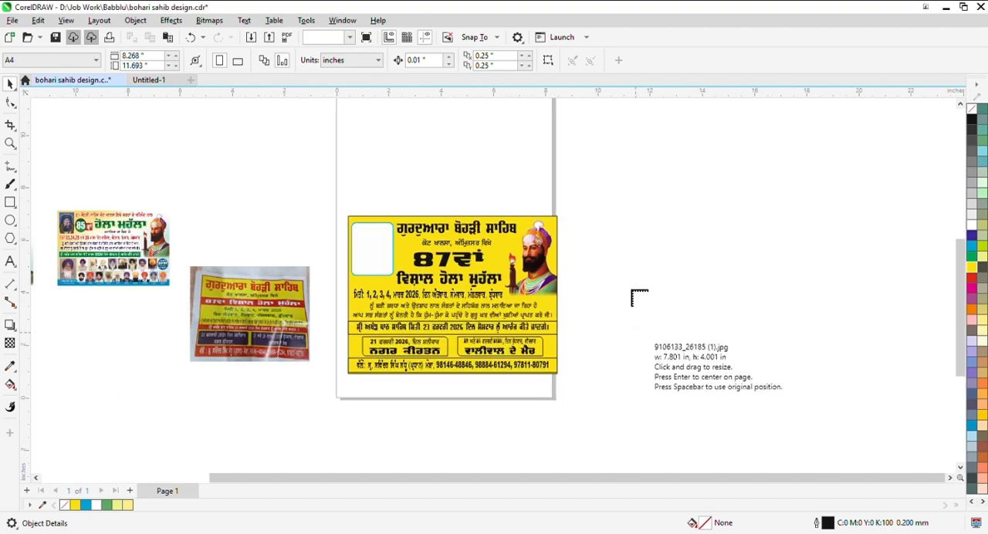
{"action": "scroll", "coordinate": [648, 297], "scroll_direction": "up", "scroll_amount": 1}
{"action": "left_click_drag", "start_coordinate": [577, 204], "coordinate": [724, 277]}
{"action": "left_click_drag", "start_coordinate": [663, 261], "coordinate": [740, 326]}
- Centre the imported sunburst image on the poster and make it fill the whole background behind the text
{"action": "left_click", "coordinate": [479, 309]}
{"action": "left_click", "coordinate": [433, 286], "text": "ctrl"}
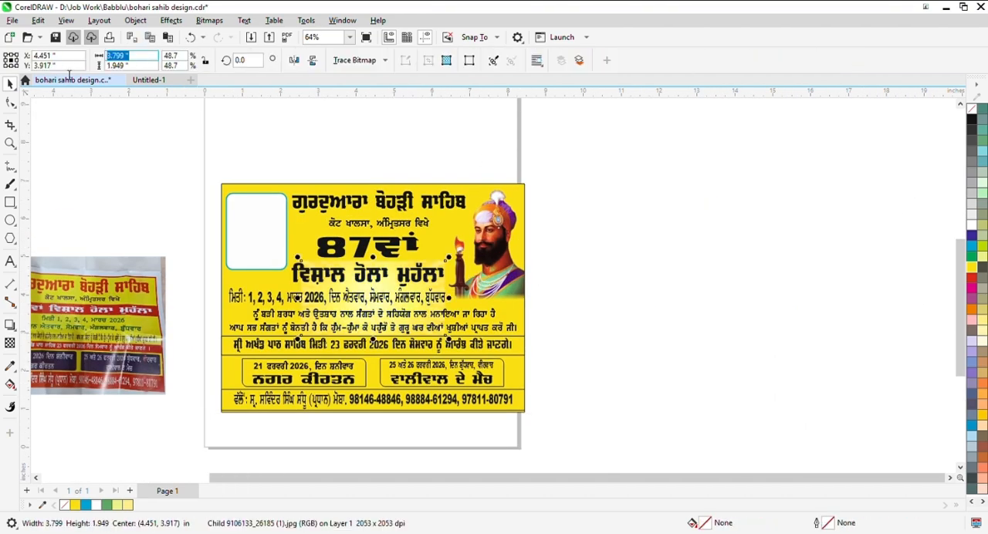
{"action": "key", "text": "Return"}
{"action": "left_click", "coordinate": [579, 61]}
{"action": "key", "text": "Escape"}
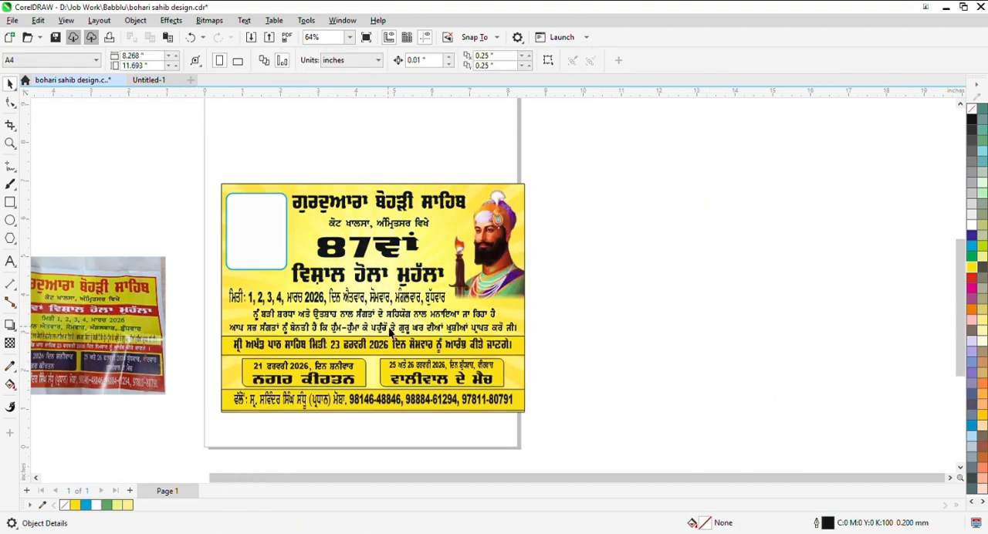
- Ungroup the announcement strip and the contact strip so their bars and texts can be edited separately
{"action": "scroll", "coordinate": [524, 361], "scroll_direction": "up", "scroll_amount": 3}
{"action": "left_click", "coordinate": [514, 342]}
{"action": "left_click", "coordinate": [496, 62]}
{"action": "key", "text": "Escape"}
{"action": "scroll", "coordinate": [516, 358], "scroll_direction": "up", "scroll_amount": 1}
{"action": "left_click", "coordinate": [506, 427]}
{"action": "left_click", "coordinate": [496, 63]}
{"action": "key", "text": "Escape"}
- Fill the bars of the announcement and contact strips with dark blue (C100 M100 Y0 K35)
{"action": "scroll", "coordinate": [517, 361], "scroll_direction": "up", "scroll_amount": 2}
{"action": "left_click", "coordinate": [510, 333]}
{"action": "left_click", "coordinate": [511, 432], "text": "shift"}
{"action": "left_click", "coordinate": [972, 238]}
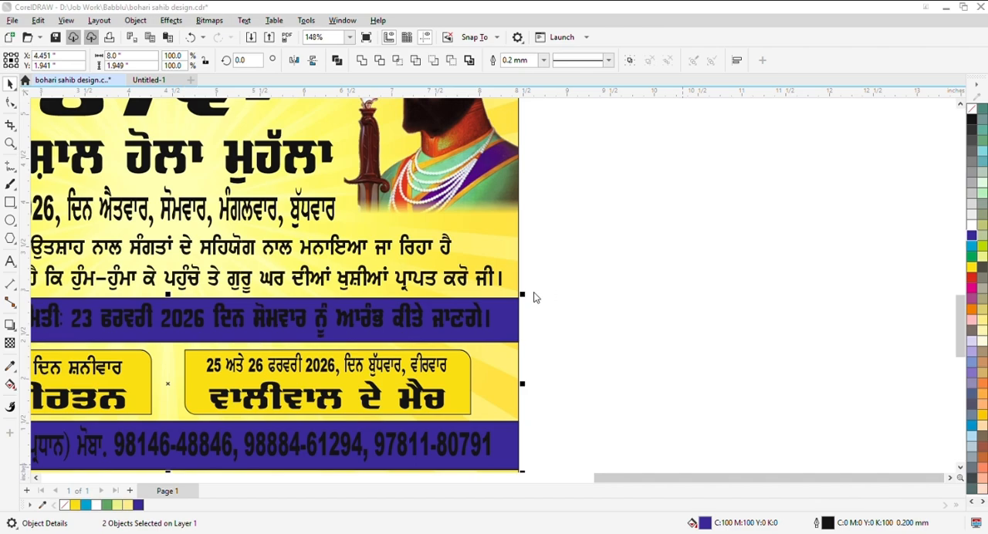
{"action": "left_click", "coordinate": [973, 119], "text": "ctrl"}
{"action": "scroll", "coordinate": [626, 290], "scroll_direction": "down", "scroll_amount": 3}
{"action": "key", "text": "Escape"}
- Fill the text of the announcement and contact strips with white
{"action": "scroll", "coordinate": [494, 378], "scroll_direction": "up", "scroll_amount": 1}
{"action": "left_click", "coordinate": [482, 392]}
{"action": "scroll", "coordinate": [525, 287], "scroll_direction": "up", "scroll_amount": 1}
{"action": "left_click", "coordinate": [525, 286], "text": "shift"}
{"action": "left_click", "coordinate": [972, 225]}
{"action": "scroll", "coordinate": [803, 295], "scroll_direction": "down", "scroll_amount": 2}
{"action": "key", "text": "Escape"}
- Remove the outline from the announcement strip and group its bar with its text
{"action": "scroll", "coordinate": [336, 287], "scroll_direction": "up", "scroll_amount": 2}
{"action": "left_click", "coordinate": [336, 291]}
{"action": "scroll", "coordinate": [324, 296], "scroll_direction": "down", "scroll_amount": 2}
{"action": "left_click", "coordinate": [618, 287], "text": "shift"}
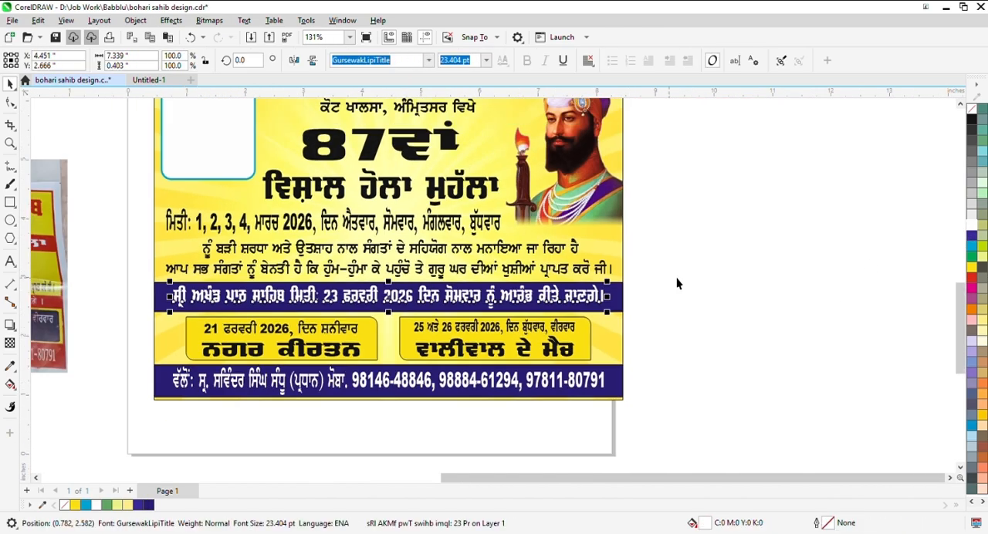
{"action": "scroll", "coordinate": [679, 278], "scroll_direction": "up", "scroll_amount": 2}
{"action": "right_click", "coordinate": [972, 108]}
{"action": "key", "text": "ctrl+g"}
- Group the contact strip's bar with its text and remove the strip's outline
{"action": "scroll", "coordinate": [573, 409], "scroll_direction": "up", "scroll_amount": 3}
{"action": "left_click", "coordinate": [578, 413]}
{"action": "left_click", "coordinate": [604, 408], "text": "shift"}
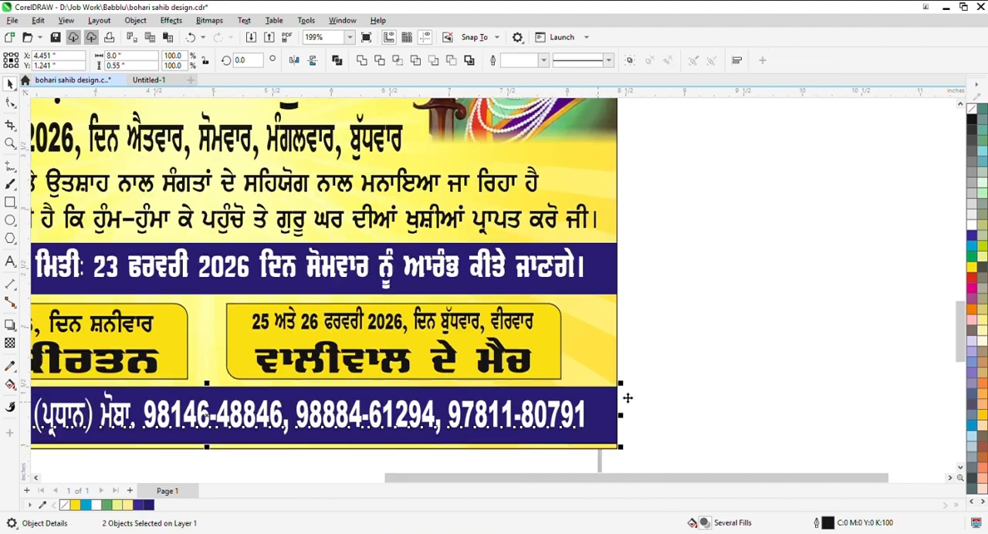
{"action": "scroll", "coordinate": [604, 408], "scroll_direction": "down", "scroll_amount": 2}
{"action": "key", "text": "ctrl+g"}
{"action": "right_click", "coordinate": [972, 108]}
{"action": "scroll", "coordinate": [575, 356], "scroll_direction": "down", "scroll_amount": 2}
- Ungroup the event boxes and fill the 25–26 February box with dark red (C0 M100 Y100 K65)
{"action": "scroll", "coordinate": [575, 356], "scroll_direction": "up", "scroll_amount": 2}
{"action": "left_click", "coordinate": [575, 355]}
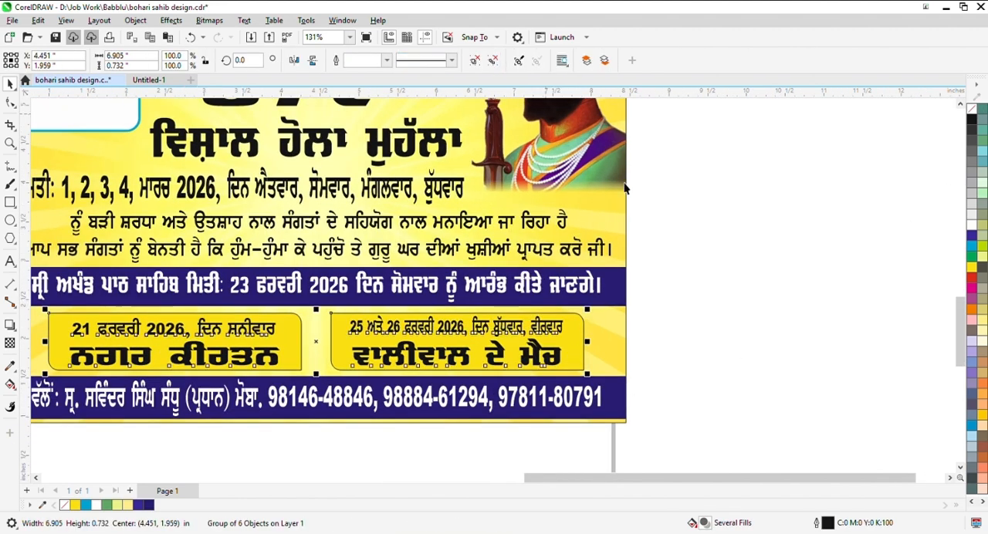
{"action": "left_click", "coordinate": [492, 62]}
{"action": "key", "text": "Escape"}
{"action": "scroll", "coordinate": [558, 349], "scroll_direction": "up", "scroll_amount": 1}
{"action": "left_click", "coordinate": [582, 349]}
{"action": "left_click", "coordinate": [972, 278]}
{"action": "double_click", "coordinate": [705, 523]}
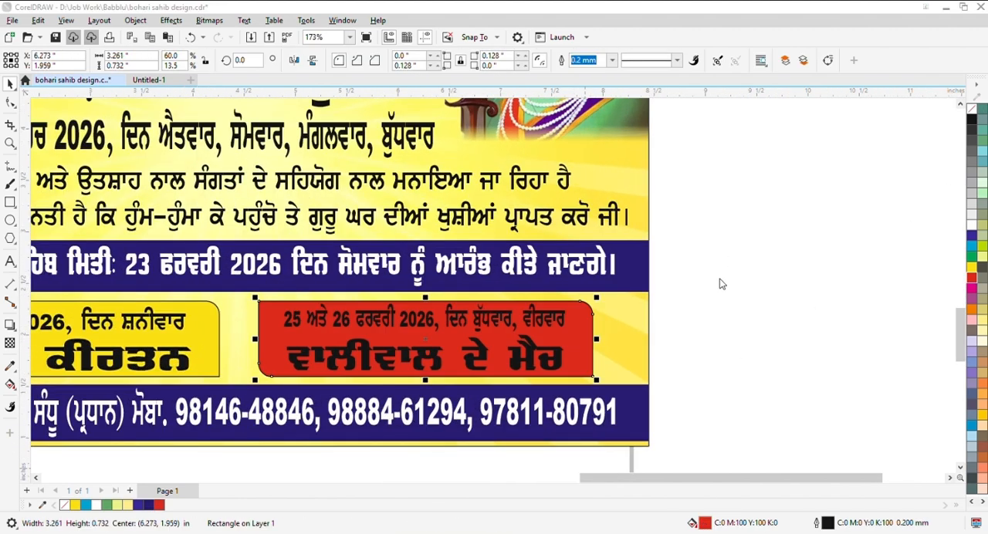
{"action": "left_click", "coordinate": [629, 364]}
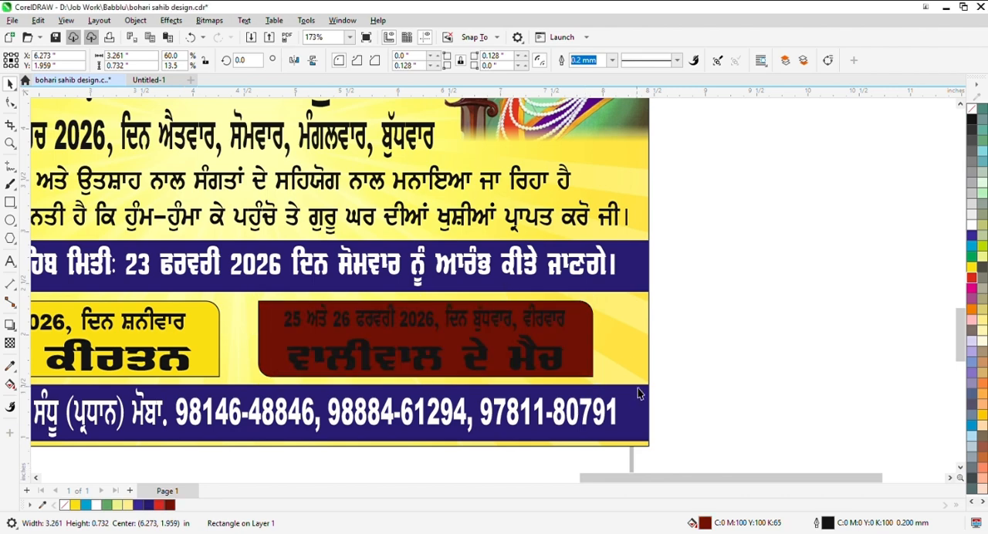
- Apply an elliptical fountain fill to the 25–26 February box, with bright red in the centre and dark red at the edge
{"action": "key", "text": "g"}
{"action": "left_click", "coordinate": [47, 60]}
{"action": "left_click", "coordinate": [220, 60]}
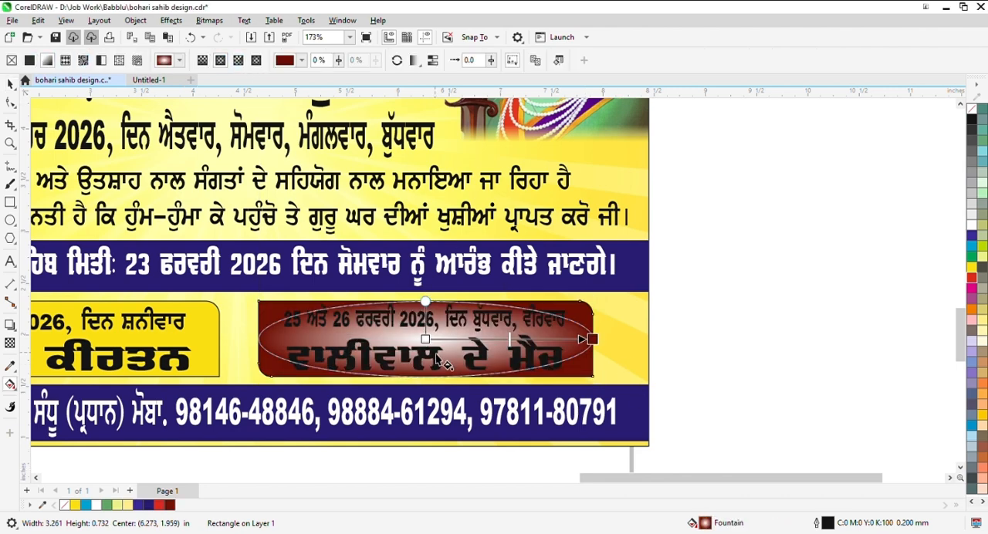
{"action": "left_click", "coordinate": [972, 278]}
{"action": "scroll", "coordinate": [615, 324], "scroll_direction": "down", "scroll_amount": 1}
{"action": "left_click", "coordinate": [10, 84]}
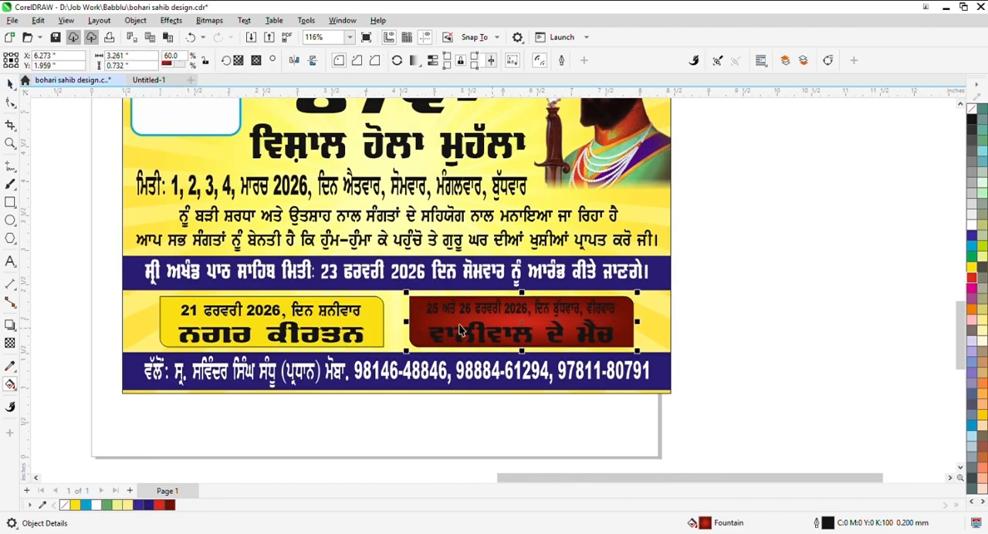
- Copy the red elliptical fountain fill from the 25–26 February box to the 21 February box
{"action": "scroll", "coordinate": [371, 311], "scroll_direction": "up", "scroll_amount": 1}
{"action": "left_click", "coordinate": [355, 308]}
{"action": "key", "text": "g"}
{"action": "left_click", "coordinate": [686, 316]}
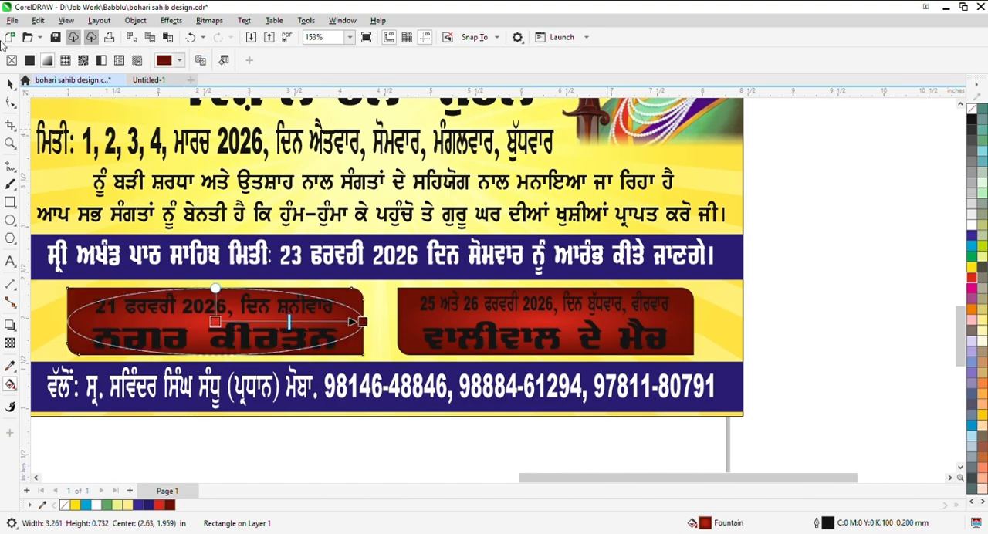
{"action": "left_click", "coordinate": [10, 84]}
{"action": "scroll", "coordinate": [587, 307], "scroll_direction": "down", "scroll_amount": 2}
- Fill all four text lines inside the two event boxes with white
{"action": "left_click", "coordinate": [762, 309]}
{"action": "scroll", "coordinate": [358, 316], "scroll_direction": "up", "scroll_amount": 1}
{"action": "left_click", "coordinate": [380, 338]}
{"action": "scroll", "coordinate": [382, 341], "scroll_direction": "up", "scroll_amount": 2}
{"action": "scroll", "coordinate": [609, 328], "scroll_direction": "down", "scroll_amount": 2}
{"action": "left_click_drag", "start_coordinate": [851, 276], "coordinate": [520, 370]}
{"action": "left_click", "coordinate": [972, 225]}
{"action": "scroll", "coordinate": [417, 315], "scroll_direction": "down", "scroll_amount": 1}
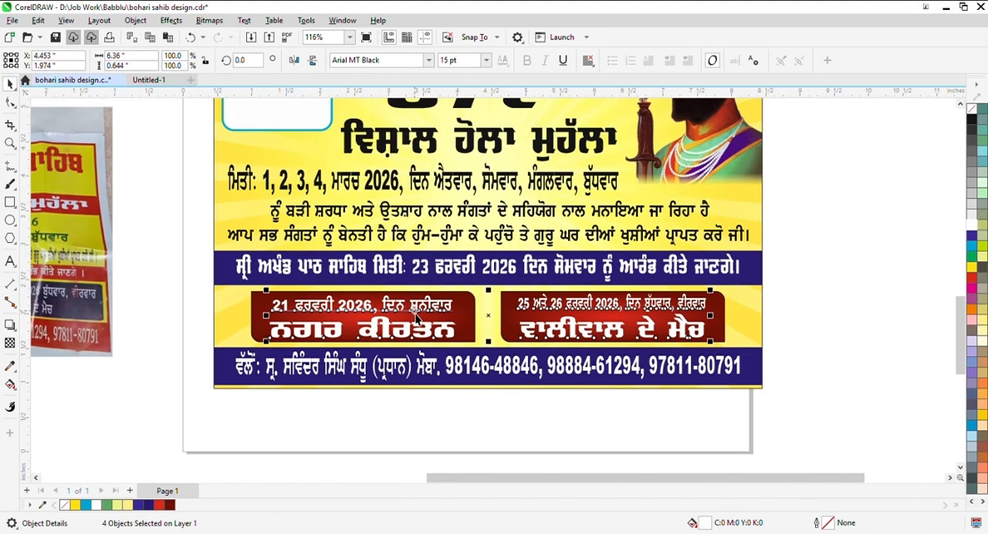
- Give the white text in both event boxes a dark blue outline (C100 M100 Y0 K35)
{"action": "left_click", "coordinate": [407, 243]}
{"action": "left_click", "coordinate": [577, 279]}
{"action": "left_click", "coordinate": [591, 390]}
{"action": "right_click", "coordinate": [148, 505]}
{"action": "scroll", "coordinate": [460, 285], "scroll_direction": "up", "scroll_amount": 4}
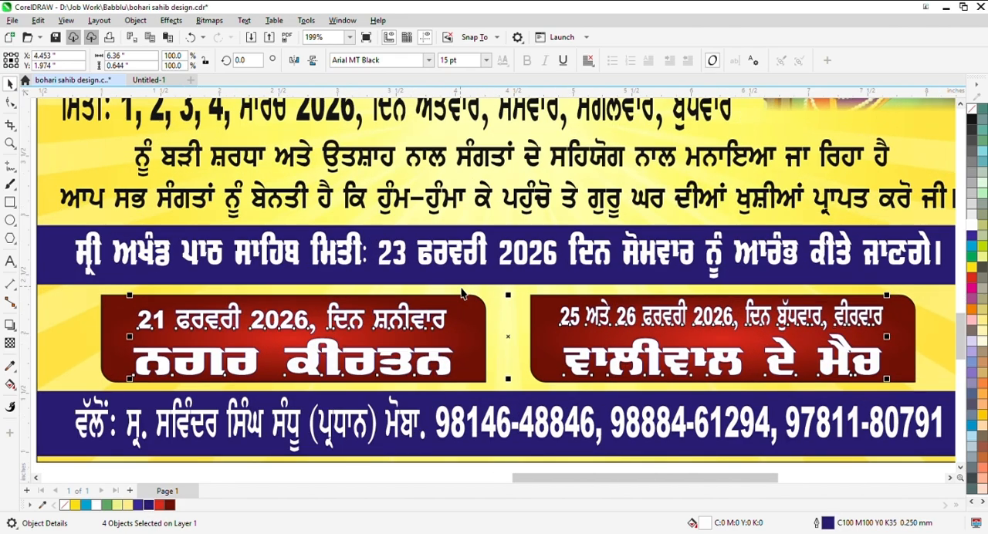
{"action": "key", "text": "F12"}
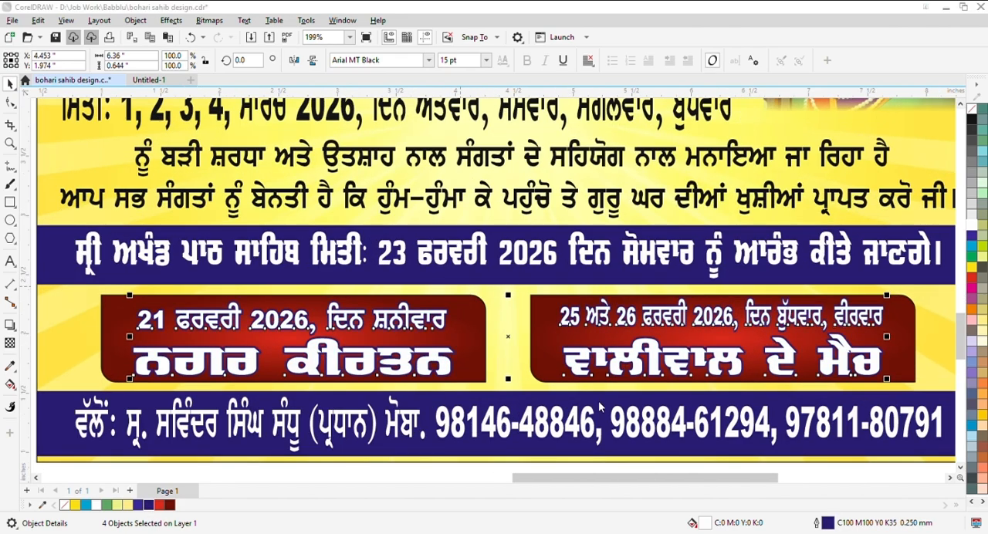
{"action": "scroll", "coordinate": [457, 325], "scroll_direction": "down", "scroll_amount": 7}
{"action": "key", "text": "Escape"}
{"action": "scroll", "coordinate": [494, 274], "scroll_direction": "up", "scroll_amount": 3}
{"action": "scroll", "coordinate": [514, 270], "scroll_direction": "down", "scroll_amount": 2}
- Fill the two-line invitation text with dark blue (C100 M100 Y0 K35) and give it a white 0.75 mm outline
{"action": "left_click", "coordinate": [540, 269]}
{"action": "scroll", "coordinate": [540, 269], "scroll_direction": "up", "scroll_amount": 3}
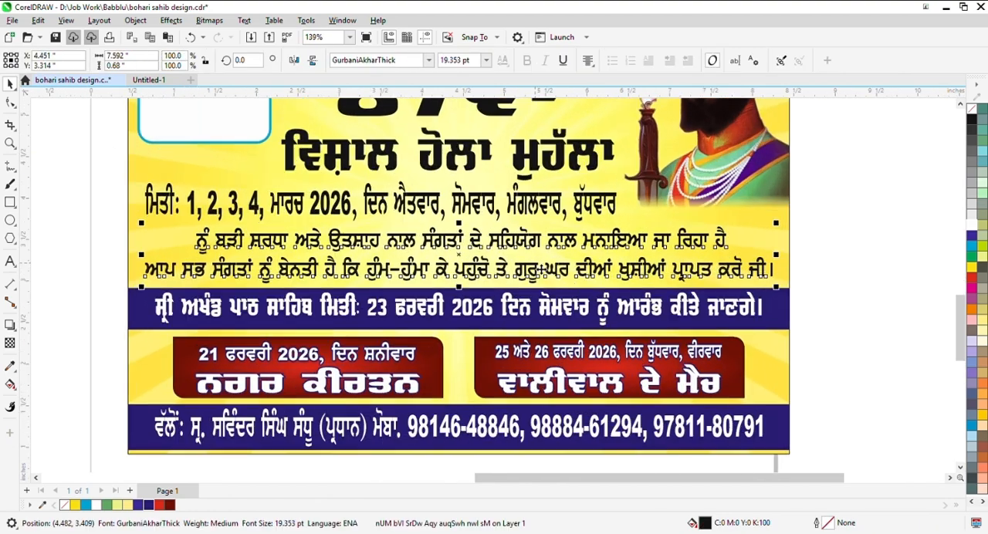
{"action": "left_click", "coordinate": [972, 238]}
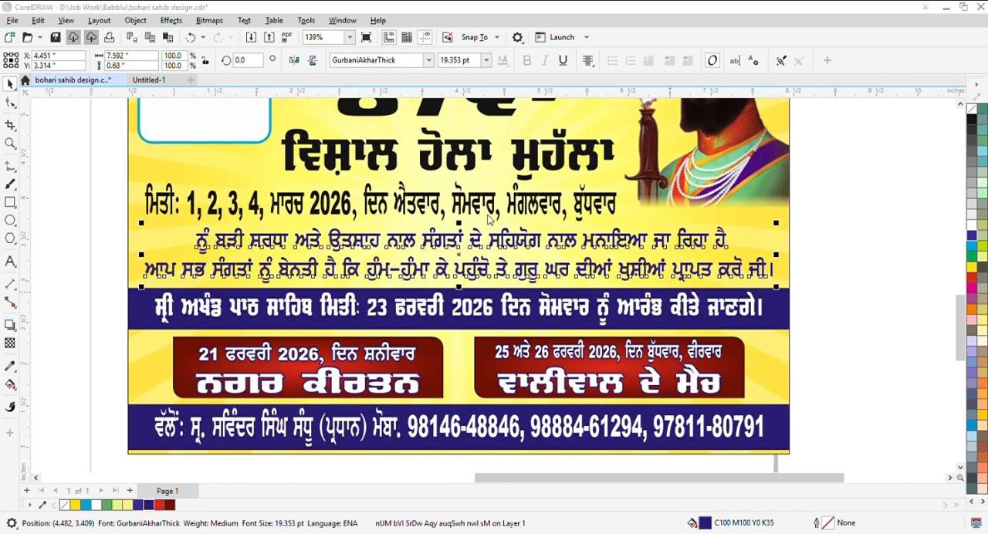
{"action": "key", "text": "F12"}
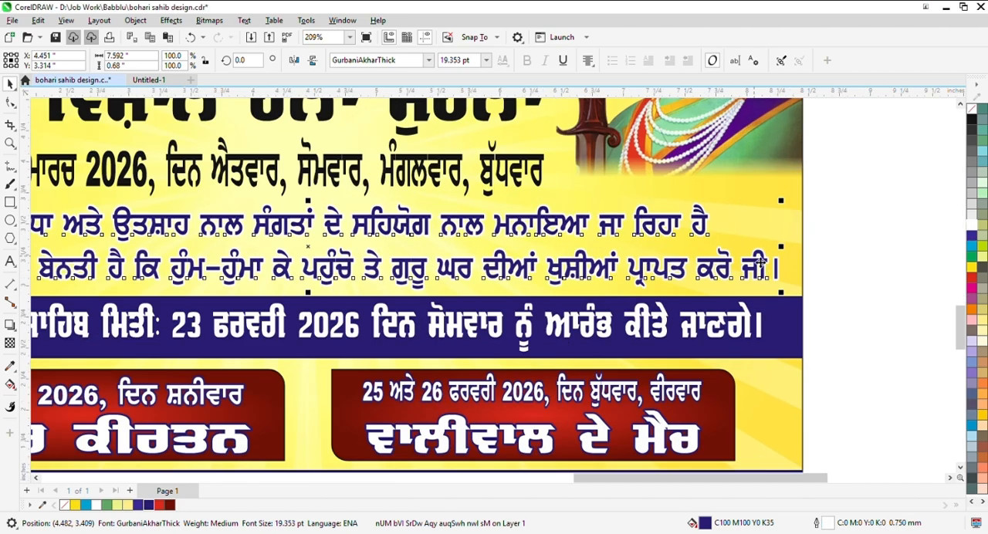
{"action": "scroll", "coordinate": [704, 218], "scroll_direction": "up", "scroll_amount": 2}
{"action": "scroll", "coordinate": [746, 241], "scroll_direction": "down", "scroll_amount": 2}
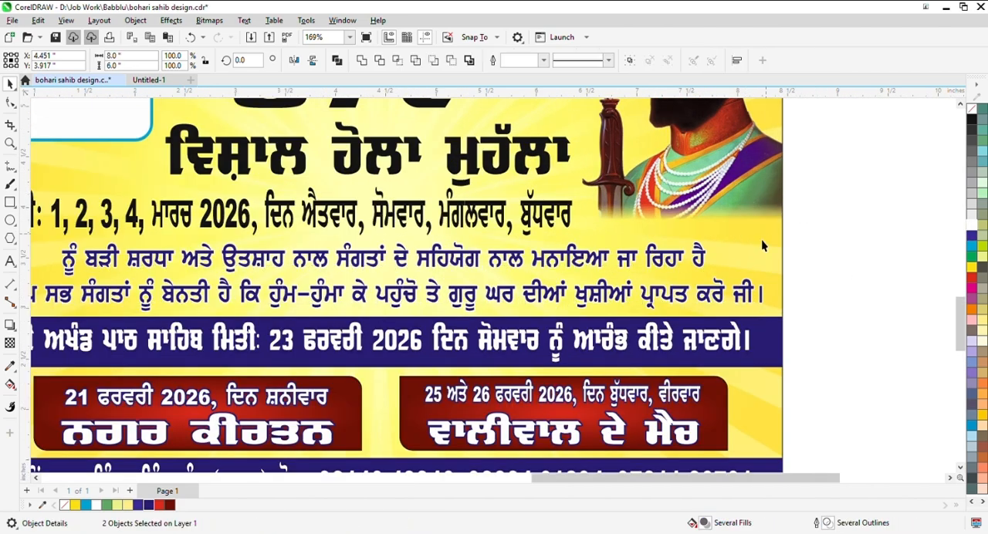
- Fill the date line with dark blue (C100 M100 Y0 K35) and give it a white 0.75 mm outline
{"action": "left_click", "coordinate": [800, 211]}
{"action": "scroll", "coordinate": [800, 212], "scroll_direction": "down", "scroll_amount": 1}
{"action": "scroll", "coordinate": [421, 220], "scroll_direction": "up", "scroll_amount": 2}
{"action": "left_click", "coordinate": [465, 246]}
{"action": "scroll", "coordinate": [466, 246], "scroll_direction": "up", "scroll_amount": 1}
{"action": "key", "text": "g"}
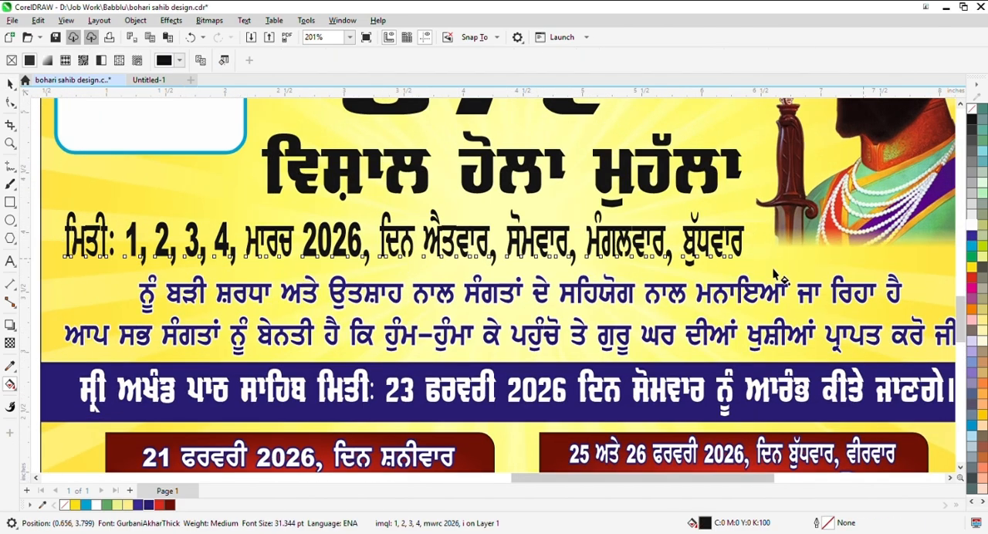
{"action": "left_click", "coordinate": [143, 506]}
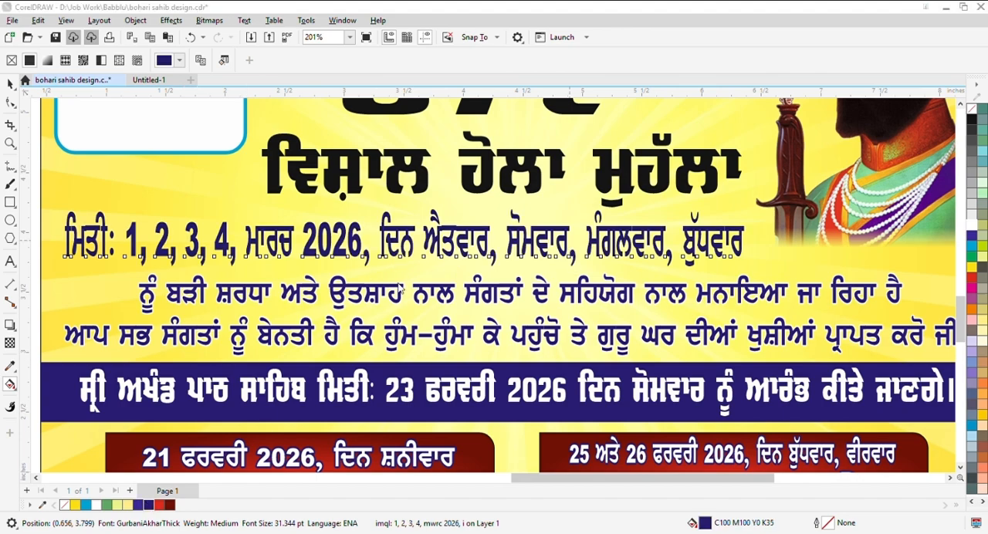
{"action": "key", "text": "F12"}
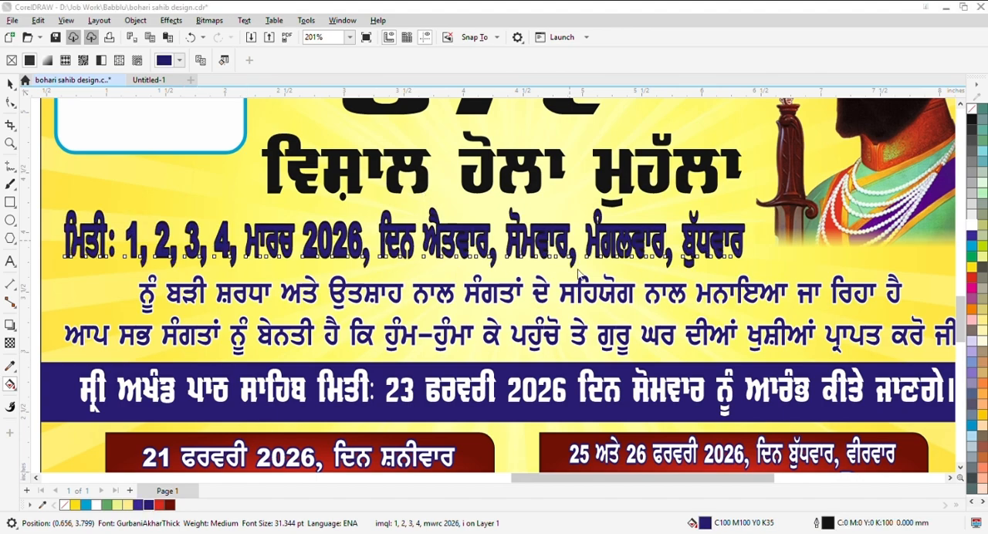
{"action": "right_click", "coordinate": [972, 224]}
{"action": "scroll", "coordinate": [606, 235], "scroll_direction": "down", "scroll_amount": 4}
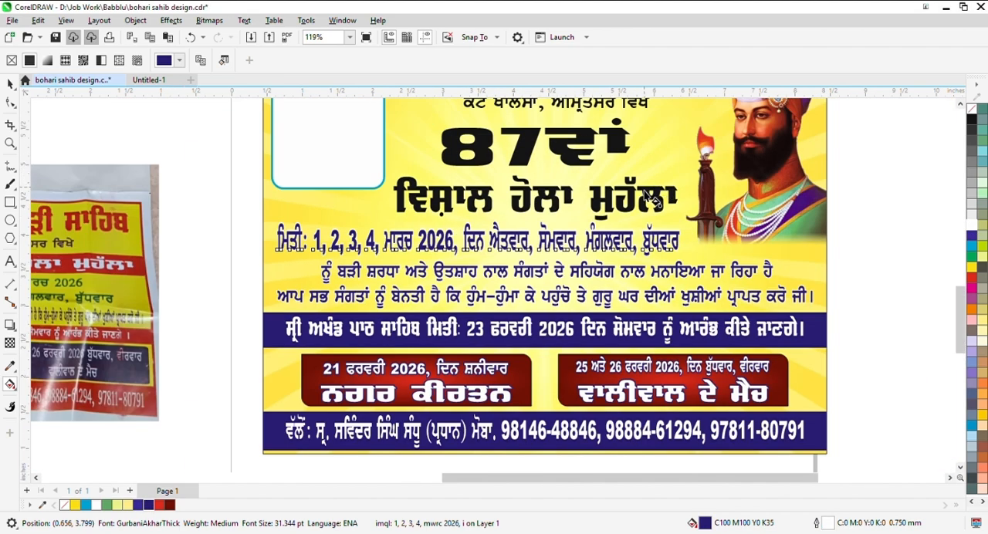
- Fill the ਵਿਸ਼ਾਲ ਹੋਲਾ ਮੁਹੱਲਾ heading with a vertical gradient from dark red above to red below
{"action": "scroll", "coordinate": [636, 181], "scroll_direction": "up", "scroll_amount": 3}
{"action": "left_click", "coordinate": [614, 199]}
{"action": "key", "text": "space"}
{"action": "scroll", "coordinate": [473, 204], "scroll_direction": "up", "scroll_amount": 1}
{"action": "scroll", "coordinate": [472, 204], "scroll_direction": "down", "scroll_amount": 2}
{"action": "scroll", "coordinate": [472, 204], "scroll_direction": "up", "scroll_amount": 2}
{"action": "key", "text": "g"}
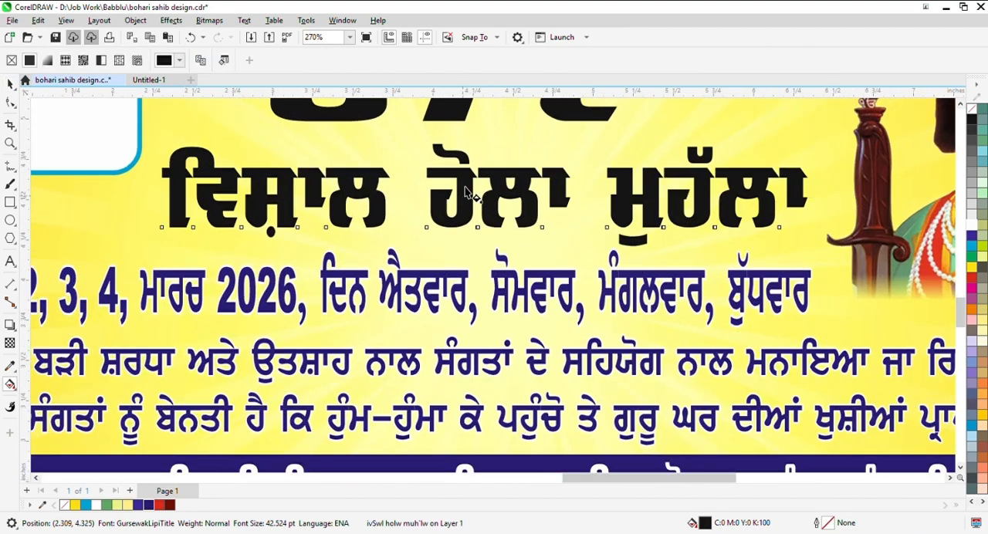
{"action": "scroll", "coordinate": [469, 204], "scroll_direction": "up", "scroll_amount": 1}
{"action": "left_click_drag", "start_coordinate": [463, 167], "coordinate": [462, 250]}
{"action": "left_click", "coordinate": [464, 168]}
{"action": "left_click", "coordinate": [170, 505]}
{"action": "left_click", "coordinate": [463, 249]}
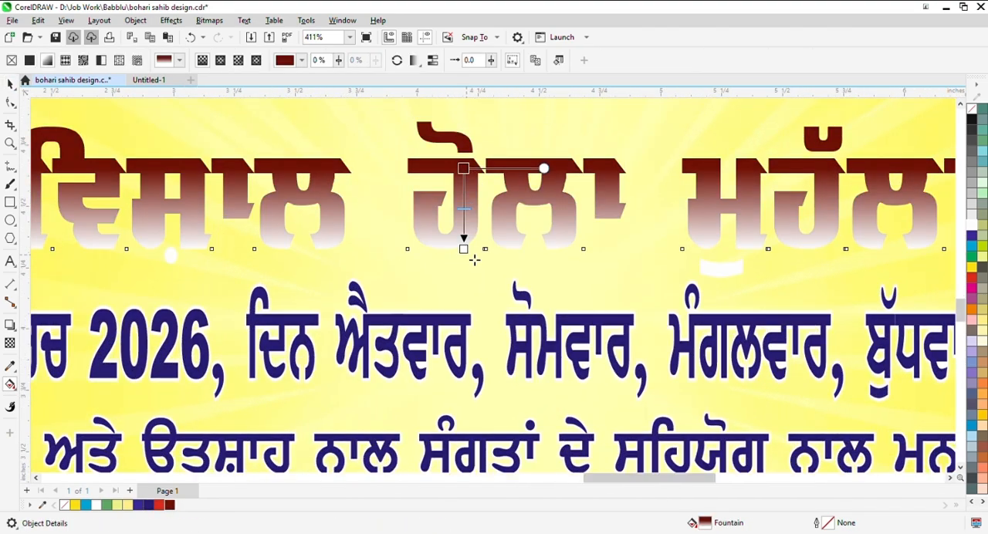
- Apply the same dark red to red vertical gradient to the 87ਵਾਂ text
{"action": "scroll", "coordinate": [571, 198], "scroll_direction": "down", "scroll_amount": 3}
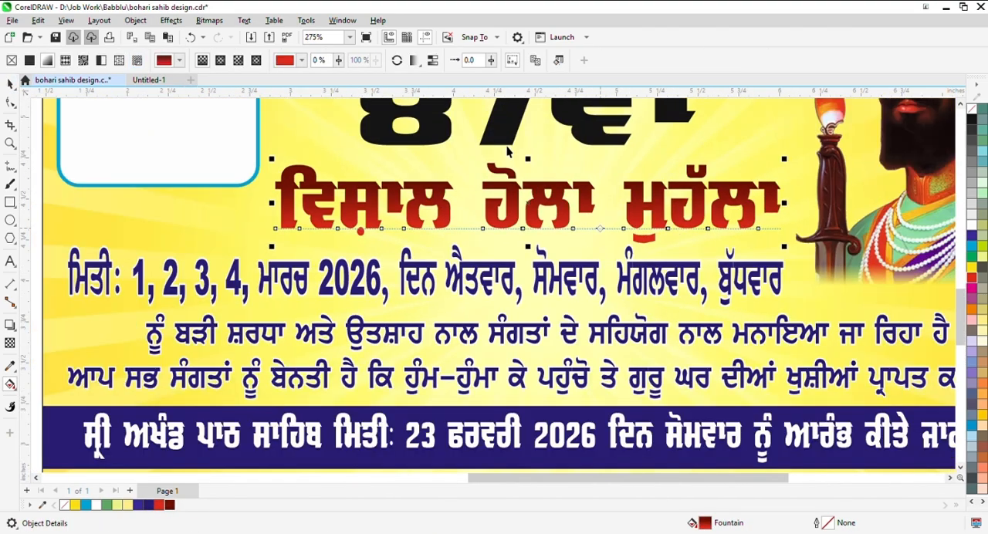
{"action": "key", "text": "space"}
{"action": "left_click", "coordinate": [524, 139]}
{"action": "scroll", "coordinate": [523, 139], "scroll_direction": "down", "scroll_amount": 1}
{"action": "key", "text": "g"}
{"action": "left_click", "coordinate": [477, 207]}
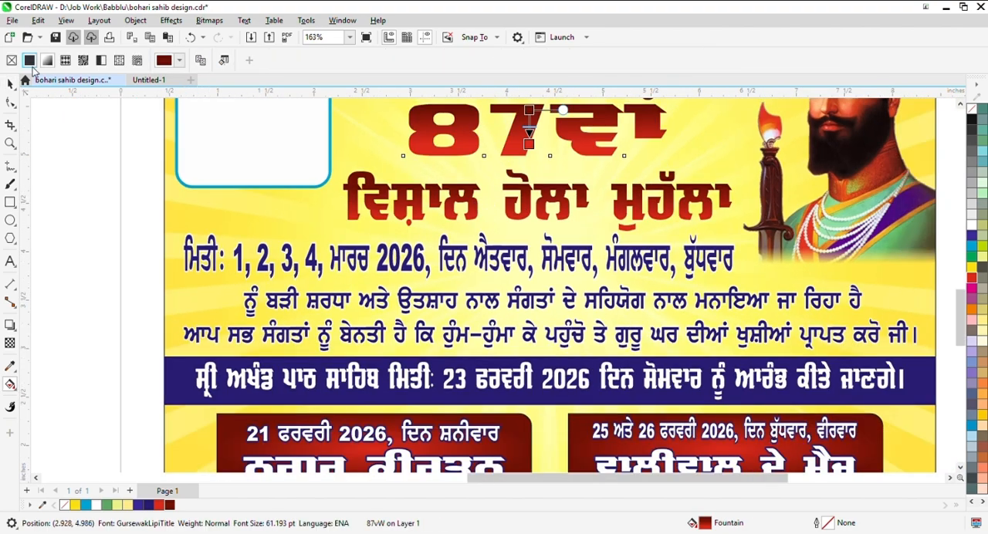
- Give the 87ਵਾਂ and ਵਿਸ਼ਾਲ ਹੋਲਾ ਮੁਹੱਲਾ lines a white 1.0 mm outline and group them
{"action": "key", "text": "space"}
{"action": "scroll", "coordinate": [472, 278], "scroll_direction": "down", "scroll_amount": 1}
{"action": "left_click", "coordinate": [609, 226], "text": "shift"}
{"action": "scroll", "coordinate": [609, 226], "scroll_direction": "down", "scroll_amount": 1}
{"action": "key", "text": "F12"}
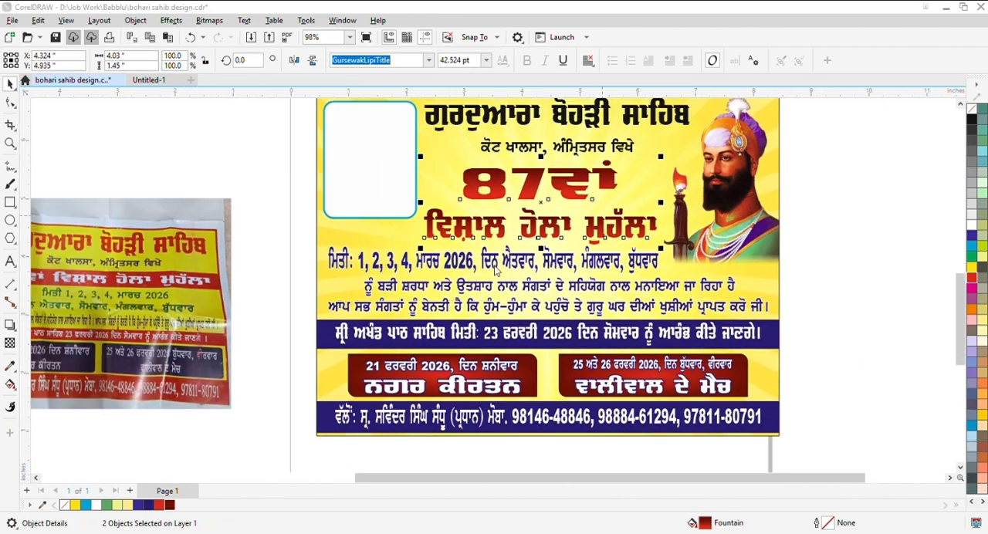
{"action": "left_click", "coordinate": [399, 266]}
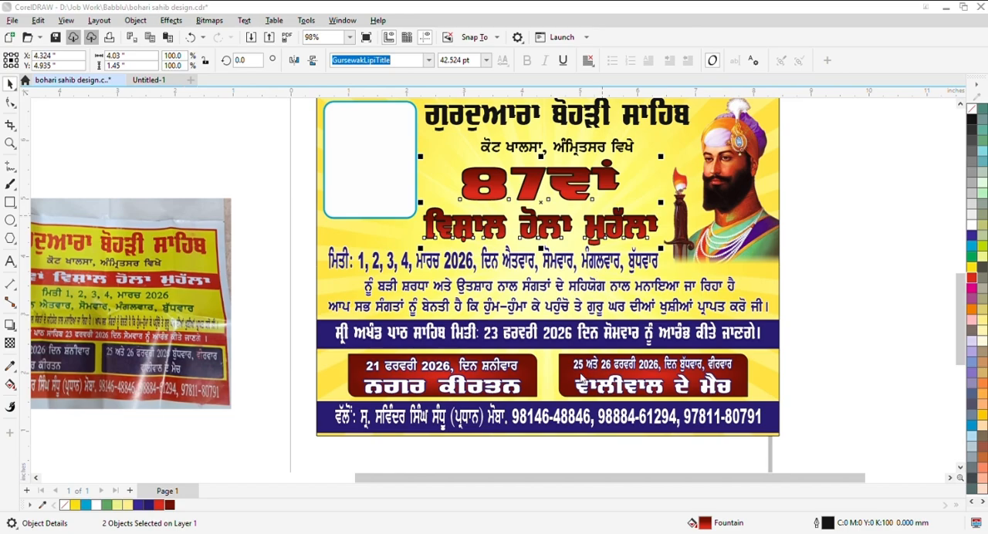
{"action": "left_click", "coordinate": [594, 393]}
{"action": "scroll", "coordinate": [548, 232], "scroll_direction": "down", "scroll_amount": 2}
{"action": "left_click", "coordinate": [686, 191]}
- Create a cyan copy of the grouped heading lines, offset slightly down and right behind them as a shadow
{"action": "scroll", "coordinate": [603, 171], "scroll_direction": "up", "scroll_amount": 2}
{"action": "left_click", "coordinate": [641, 183]}
{"action": "left_click_drag", "start_coordinate": [690, 186], "coordinate": [701, 192]}
{"action": "scroll", "coordinate": [479, 236], "scroll_direction": "down", "scroll_amount": 1}
{"action": "scroll", "coordinate": [566, 312], "scroll_direction": "up", "scroll_amount": 2}
{"action": "left_click", "coordinate": [566, 302]}
{"action": "left_click_drag", "start_coordinate": [566, 302], "coordinate": [562, 296]}
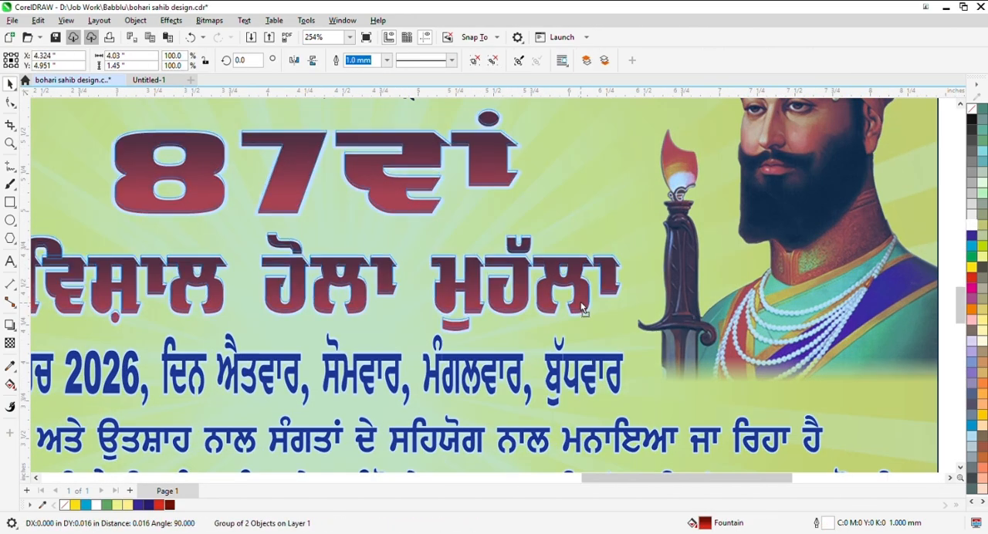
{"action": "scroll", "coordinate": [615, 287], "scroll_direction": "up", "scroll_amount": 1}
{"action": "left_click", "coordinate": [615, 287]}
{"action": "left_click", "coordinate": [971, 248]}
{"action": "scroll", "coordinate": [584, 259], "scroll_direction": "up", "scroll_amount": 1}
{"action": "left_click_drag", "start_coordinate": [595, 250], "coordinate": [596, 254]}
{"action": "scroll", "coordinate": [540, 266], "scroll_direction": "down", "scroll_amount": 2}
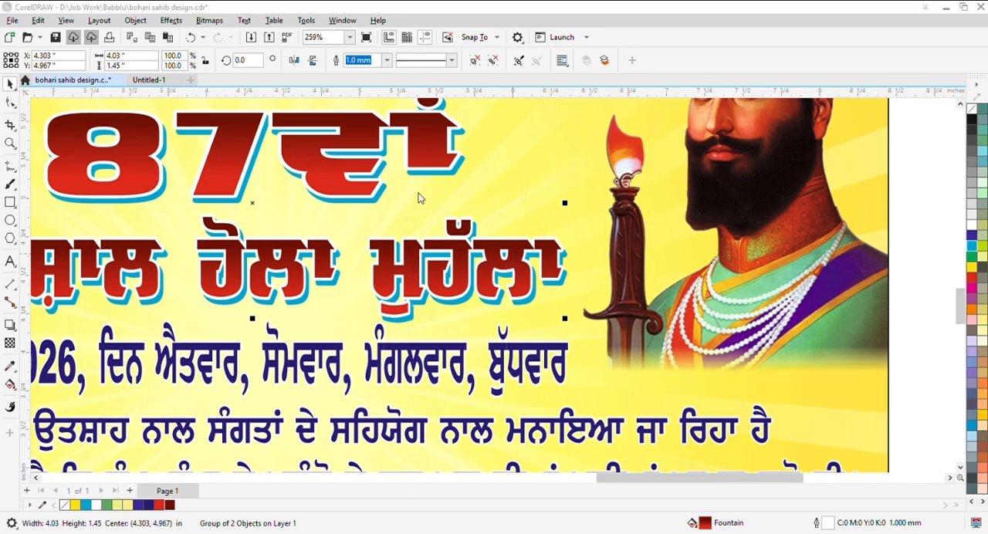
- Thin the grouped heading's white outline to 0.75 mm and nudge it closer to its cyan copy
{"action": "left_click", "coordinate": [600, 391]}
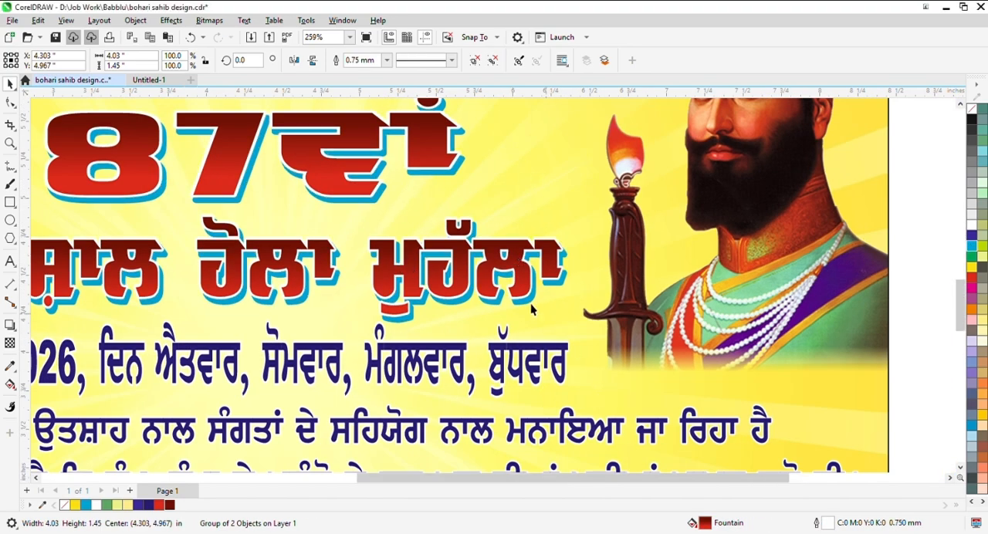
{"action": "scroll", "coordinate": [544, 305], "scroll_direction": "down", "scroll_amount": 3}
{"action": "scroll", "coordinate": [530, 308], "scroll_direction": "up", "scroll_amount": 4}
{"action": "scroll", "coordinate": [529, 309], "scroll_direction": "up", "scroll_amount": 1}
{"action": "scroll", "coordinate": [533, 285], "scroll_direction": "down", "scroll_amount": 4}
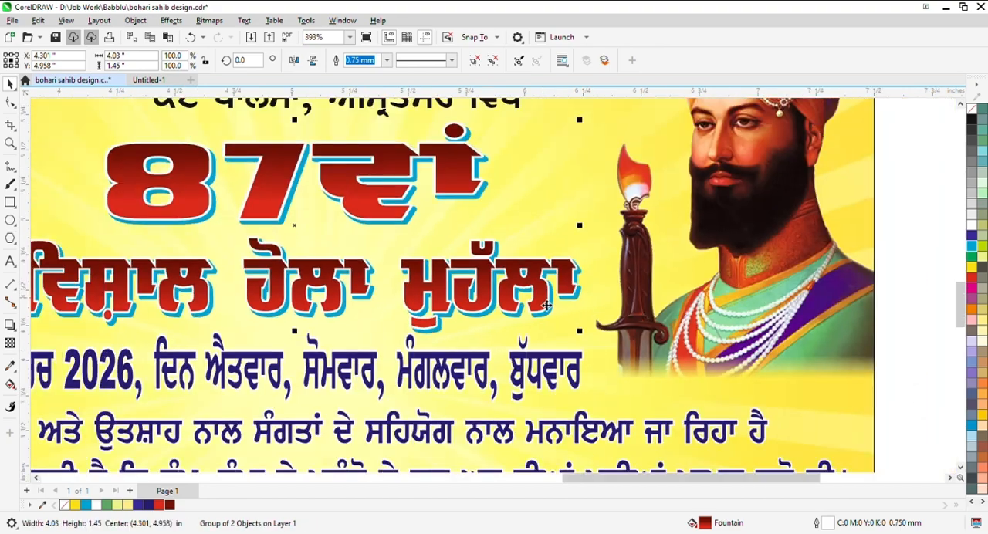
- Fill the gurdwara title with dark red (C0 M100 Y100 K65) and the address line below with dark blue (C100 M100 Y0 K35)
{"action": "scroll", "coordinate": [555, 185], "scroll_direction": "up", "scroll_amount": 1}
{"action": "left_click", "coordinate": [555, 183]}
{"action": "scroll", "coordinate": [555, 183], "scroll_direction": "up", "scroll_amount": 1}
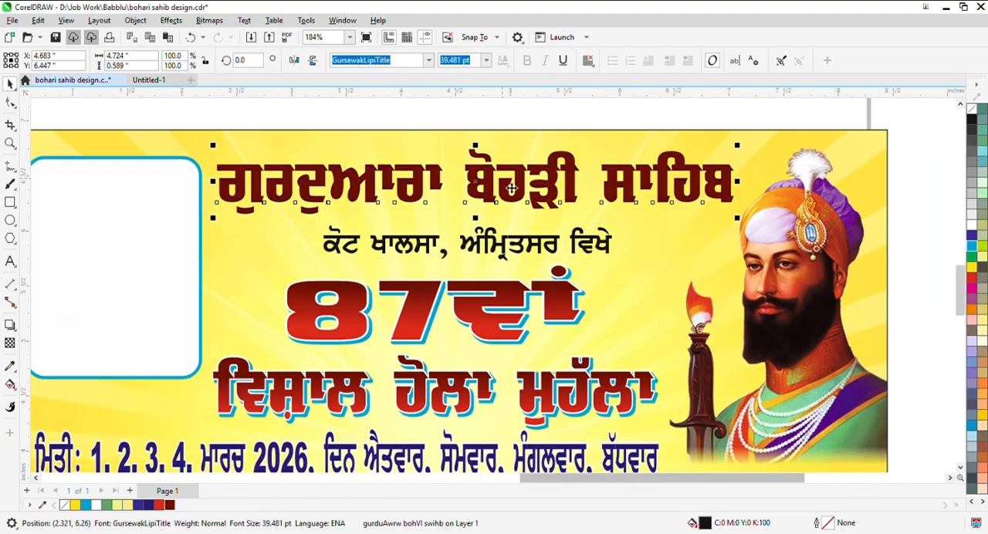
{"action": "left_click", "coordinate": [525, 247]}
{"action": "scroll", "coordinate": [524, 134], "scroll_direction": "up", "scroll_amount": 1}
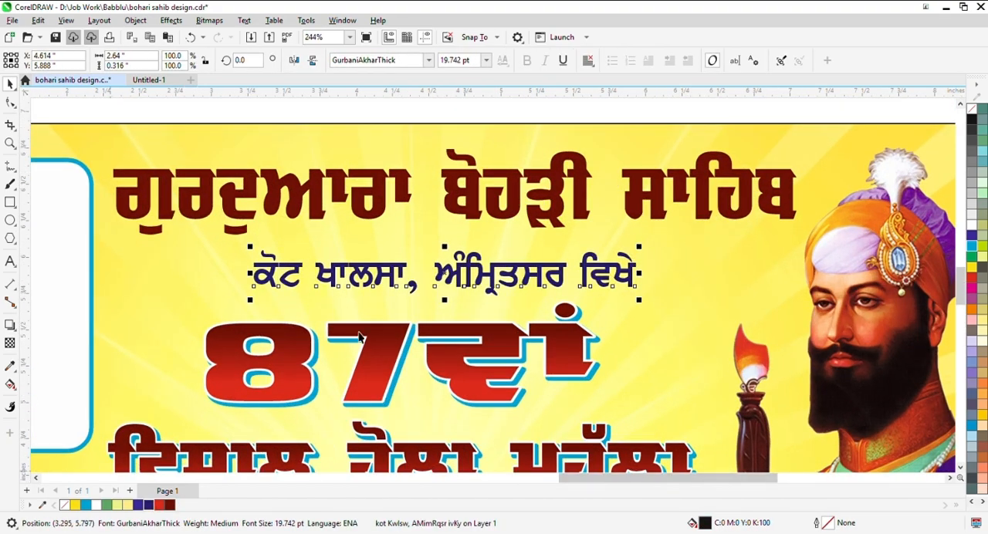
{"action": "left_click", "coordinate": [148, 505]}
- Centre the address line horizontally under the gurdwara title
{"action": "scroll", "coordinate": [552, 212], "scroll_direction": "up", "scroll_amount": 1}
{"action": "left_click", "coordinate": [556, 204], "text": "shift"}
{"action": "key", "text": "c"}
{"action": "scroll", "coordinate": [556, 204], "scroll_direction": "down", "scroll_amount": 2}
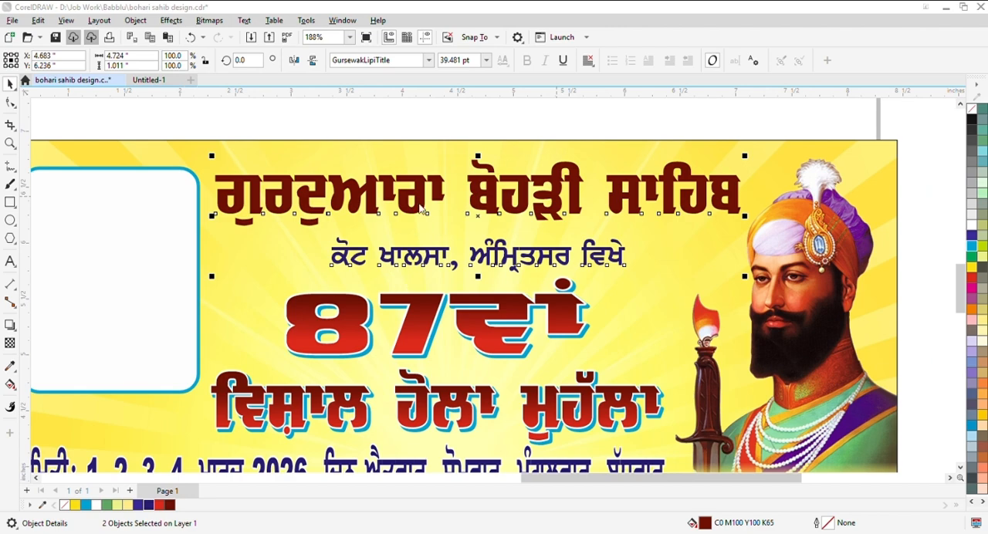
- Give the gurdwara title and the address line a white 0.75 mm outline
{"action": "key", "text": "F12"}
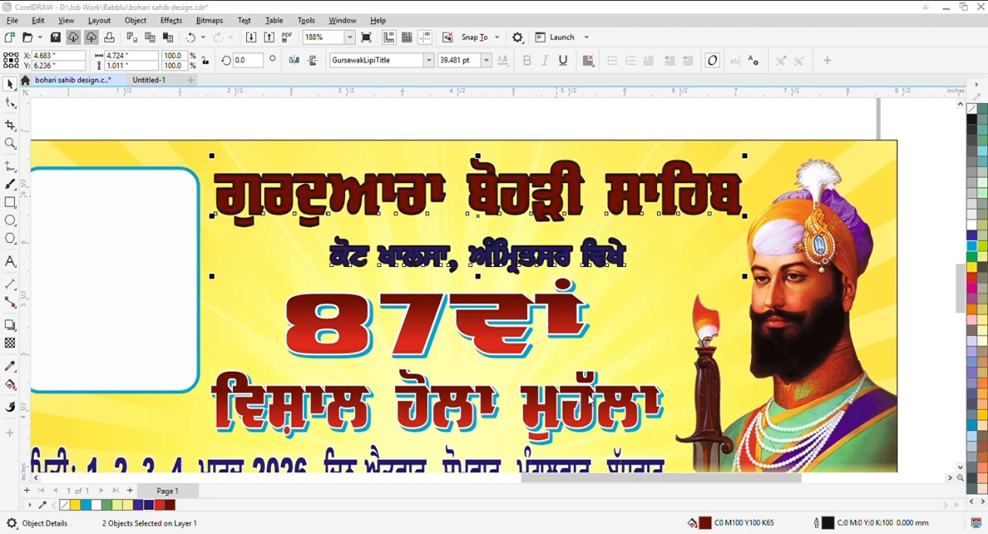
{"action": "left_click", "coordinate": [588, 397]}
{"action": "right_click", "coordinate": [972, 225]}
{"action": "scroll", "coordinate": [473, 256], "scroll_direction": "down", "scroll_amount": 3}
{"action": "left_click", "coordinate": [480, 164]}
{"action": "scroll", "coordinate": [515, 260], "scroll_direction": "up", "scroll_amount": 5}
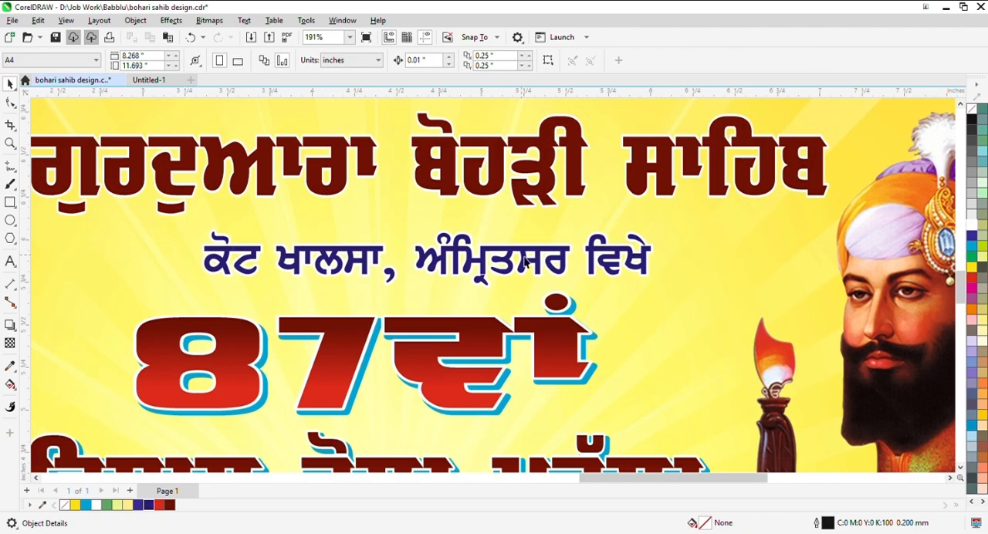
- Move the address line slightly closer to the title and thin both lines' white outline to 0.5 mm
{"action": "left_click_drag", "start_coordinate": [527, 262], "coordinate": [529, 253]}
{"action": "scroll", "coordinate": [531, 253], "scroll_direction": "down", "scroll_amount": 3}
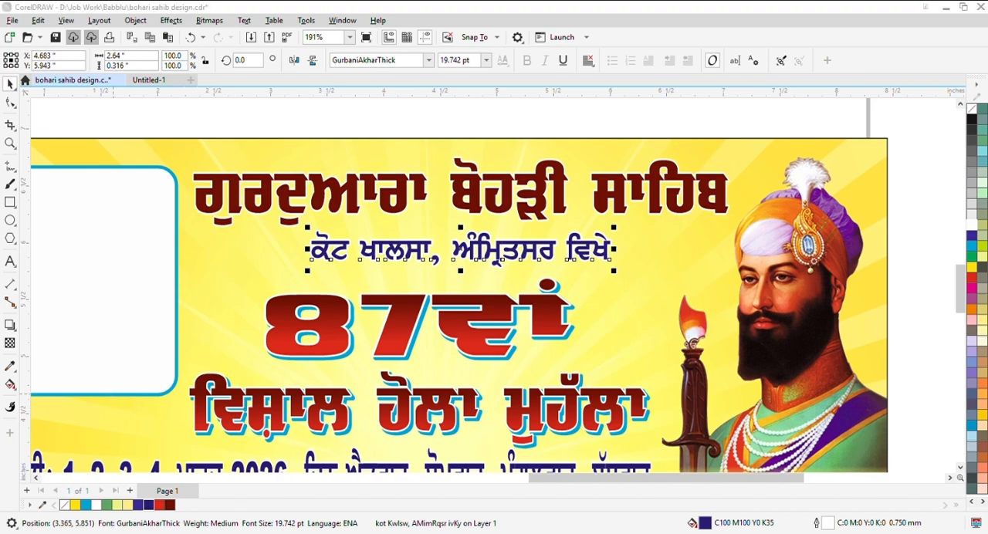
{"action": "scroll", "coordinate": [528, 193], "scroll_direction": "up", "scroll_amount": 2}
{"action": "left_click", "coordinate": [528, 195], "text": "shift"}
{"action": "scroll", "coordinate": [526, 200], "scroll_direction": "down", "scroll_amount": 5}
{"action": "key", "text": "Escape"}
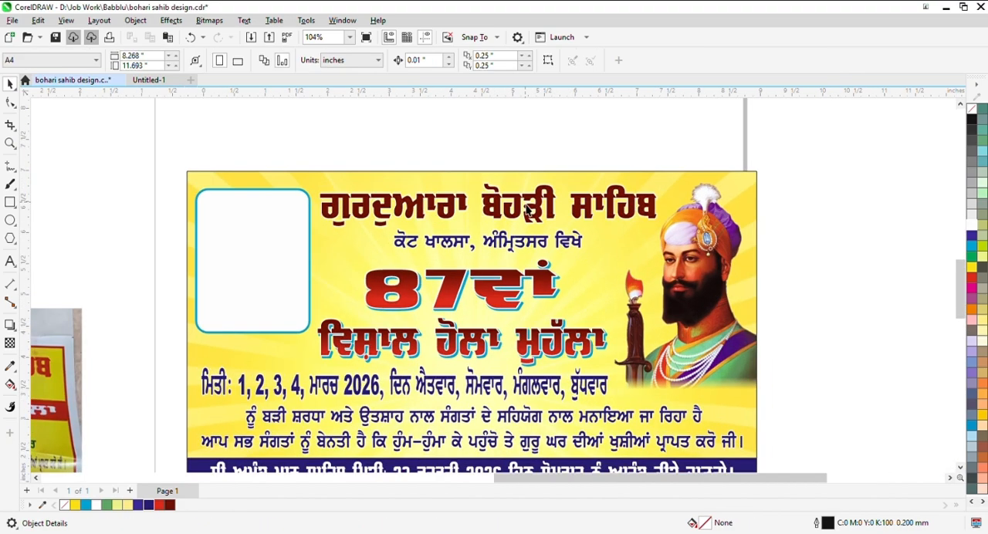
- Fill the gurdwara title with red
{"action": "scroll", "coordinate": [528, 209], "scroll_direction": "up", "scroll_amount": 3}
{"action": "left_click", "coordinate": [528, 208]}
{"action": "left_click", "coordinate": [972, 278]}
- Group the title and address line and add a cyan copy offset down and right behind them
{"action": "scroll", "coordinate": [516, 203], "scroll_direction": "up", "scroll_amount": 2}
{"action": "left_click", "coordinate": [671, 298], "text": "shift"}
{"action": "scroll", "coordinate": [673, 298], "scroll_direction": "up", "scroll_amount": 2}
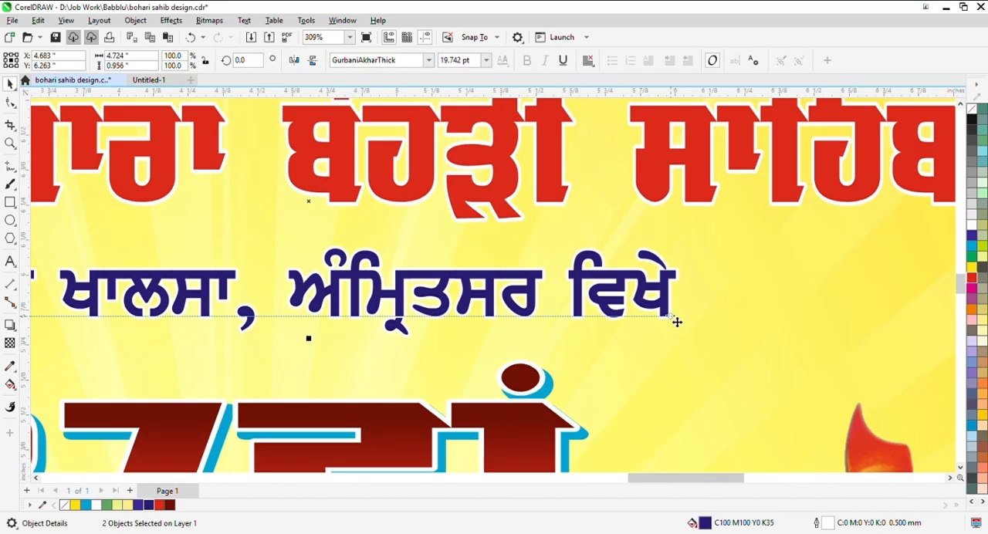
{"action": "key", "text": "ctrl+g"}
{"action": "scroll", "coordinate": [670, 321], "scroll_direction": "up", "scroll_amount": 4}
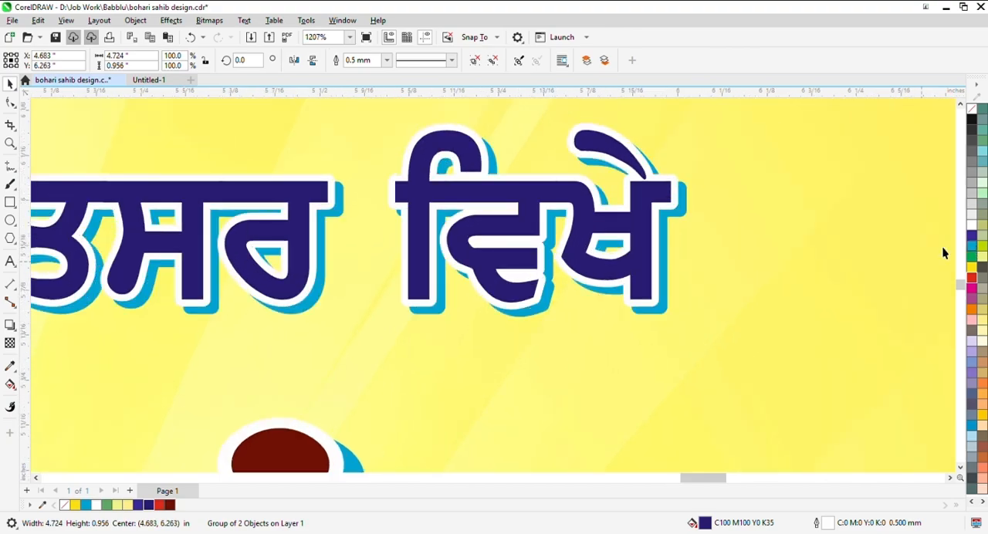
- Group the title and address lines with their cyan copy and fine-adjust the block's position
{"action": "scroll", "coordinate": [558, 318], "scroll_direction": "down", "scroll_amount": 6}
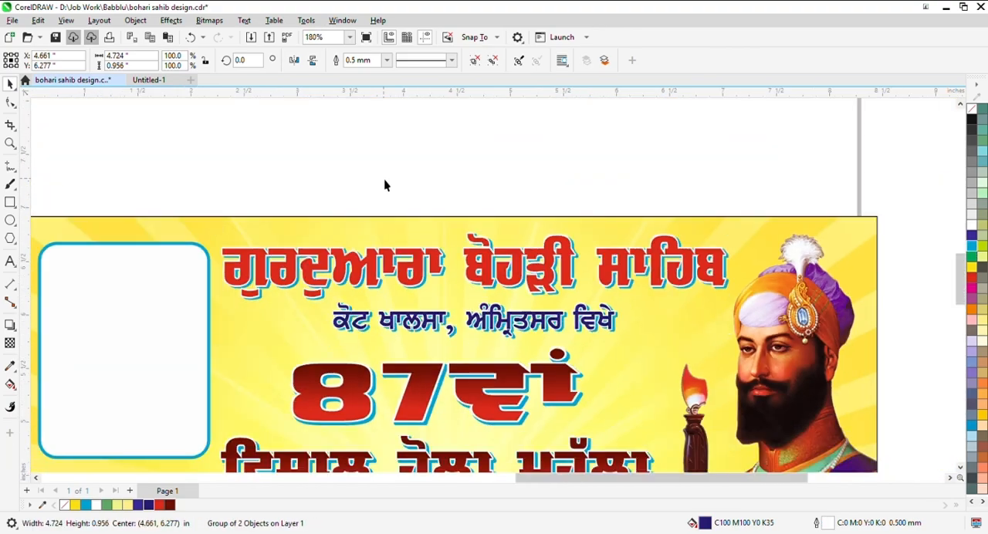
{"action": "left_click_drag", "start_coordinate": [165, 188], "coordinate": [761, 352]}
{"action": "scroll", "coordinate": [580, 309], "scroll_direction": "down", "scroll_amount": 2}
{"action": "key", "text": "ctrl+g"}
{"action": "key", "text": "Escape"}
{"action": "mouse_move", "coordinate": [548, 284]}
{"action": "left_mouse_down"}
{"action": "mouse_move", "coordinate": [533, 284]}
{"action": "mouse_move", "coordinate": [556, 290]}
{"action": "left_mouse_up"}
{"action": "scroll", "coordinate": [534, 278], "scroll_direction": "up", "scroll_amount": 1}
{"action": "scroll", "coordinate": [662, 264], "scroll_direction": "down", "scroll_amount": 3}
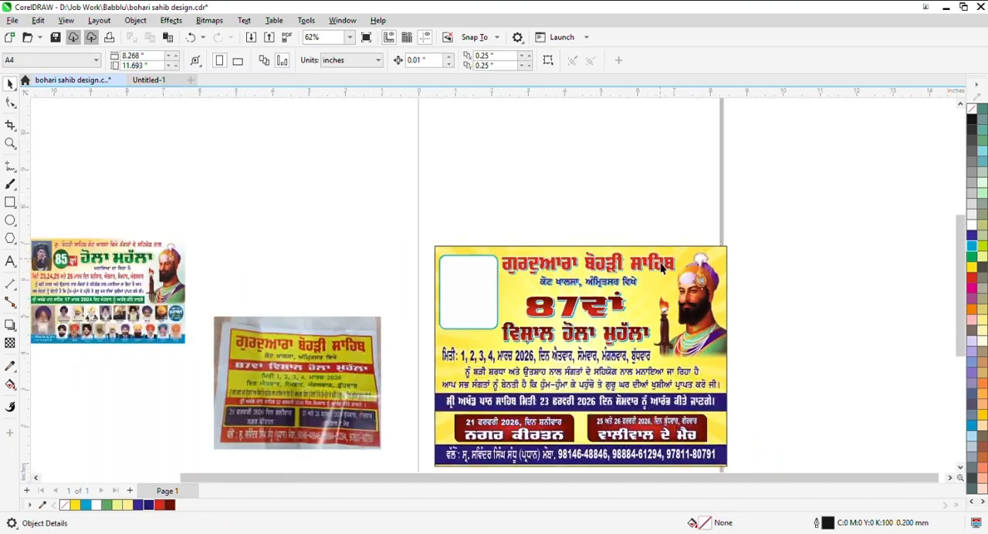
{"action": "scroll", "coordinate": [663, 265], "scroll_direction": "up", "scroll_amount": 1}
{"action": "left_click", "coordinate": [665, 264]}
{"action": "scroll", "coordinate": [687, 268], "scroll_direction": "up", "scroll_amount": 1}
{"action": "left_click_drag", "start_coordinate": [684, 269], "coordinate": [678, 268]}
{"action": "scroll", "coordinate": [678, 270], "scroll_direction": "down", "scroll_amount": 1}
{"action": "scroll", "coordinate": [670, 293], "scroll_direction": "up", "scroll_amount": 1}
{"action": "scroll", "coordinate": [531, 318], "scroll_direction": "down", "scroll_amount": 1}
- Try ungrouping the heading and stretching the 87ਵਾਂ text taller, then undo the resizing
{"action": "left_click", "coordinate": [547, 321]}
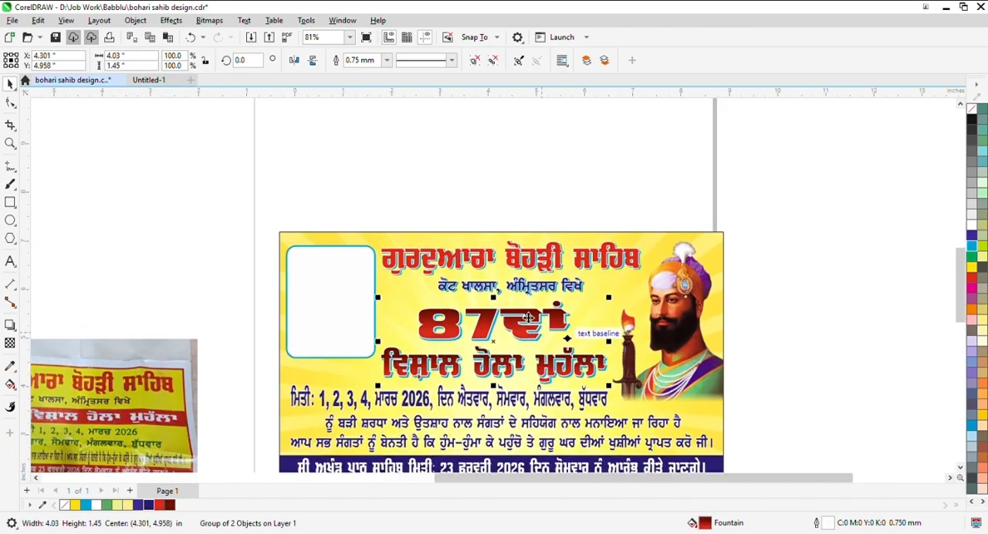
{"action": "scroll", "coordinate": [534, 318], "scroll_direction": "up", "scroll_amount": 1}
{"action": "left_click", "coordinate": [494, 61]}
{"action": "left_click_drag", "start_coordinate": [302, 142], "coordinate": [616, 374]}
{"action": "scroll", "coordinate": [567, 298], "scroll_direction": "up", "scroll_amount": 1}
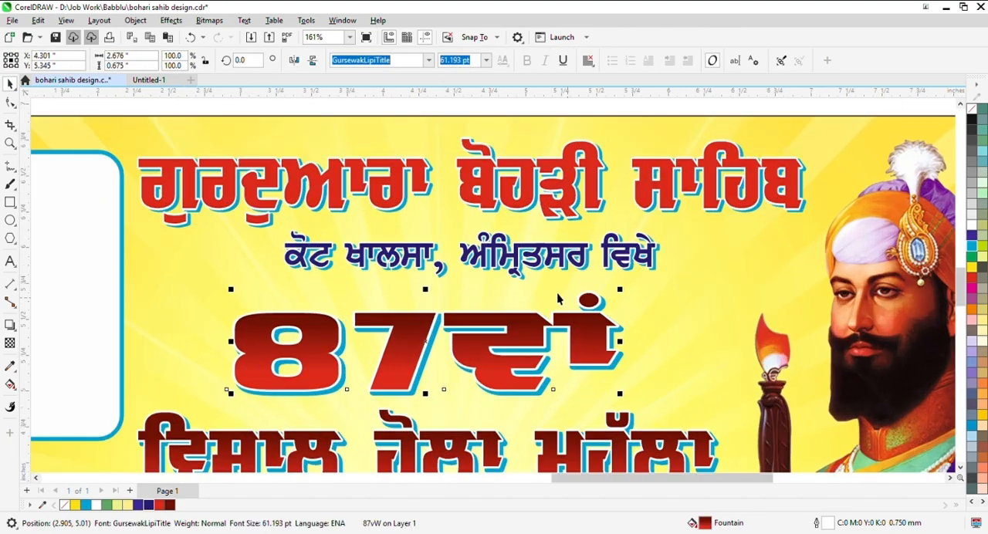
{"action": "scroll", "coordinate": [513, 288], "scroll_direction": "up", "scroll_amount": 1}
{"action": "left_click_drag", "start_coordinate": [362, 292], "coordinate": [366, 285]}
{"action": "scroll", "coordinate": [480, 375], "scroll_direction": "down", "scroll_amount": 1}
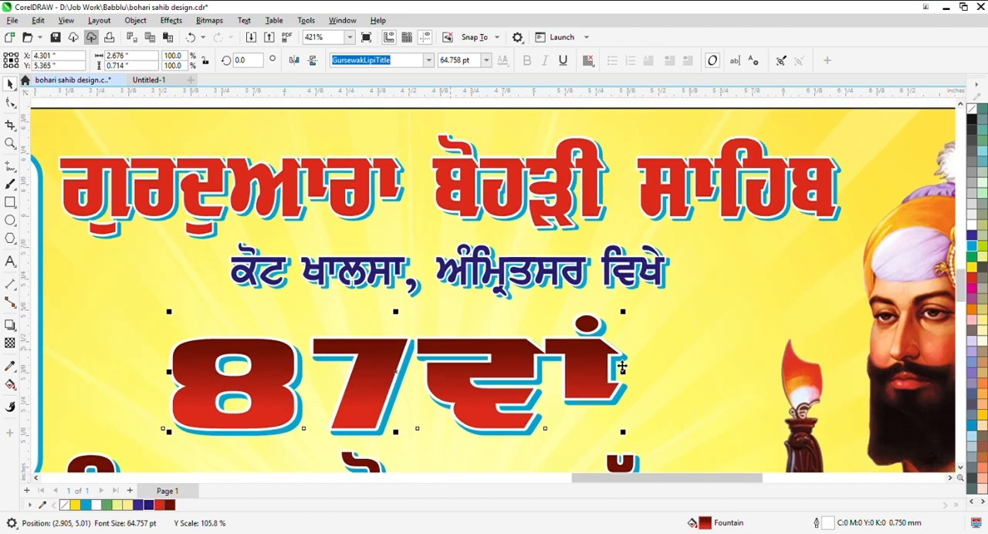
{"action": "scroll", "coordinate": [627, 396], "scroll_direction": "up", "scroll_amount": 1}
{"action": "key", "text": "ctrl+z"}
{"action": "key", "text": "ctrl+z"}
{"action": "scroll", "coordinate": [627, 396], "scroll_direction": "down", "scroll_amount": 4}
- Group the heading texts above the date line and nudge the group up slightly
{"action": "left_click", "coordinate": [667, 62]}
{"action": "left_click_drag", "start_coordinate": [316, 168], "coordinate": [395, 231]}
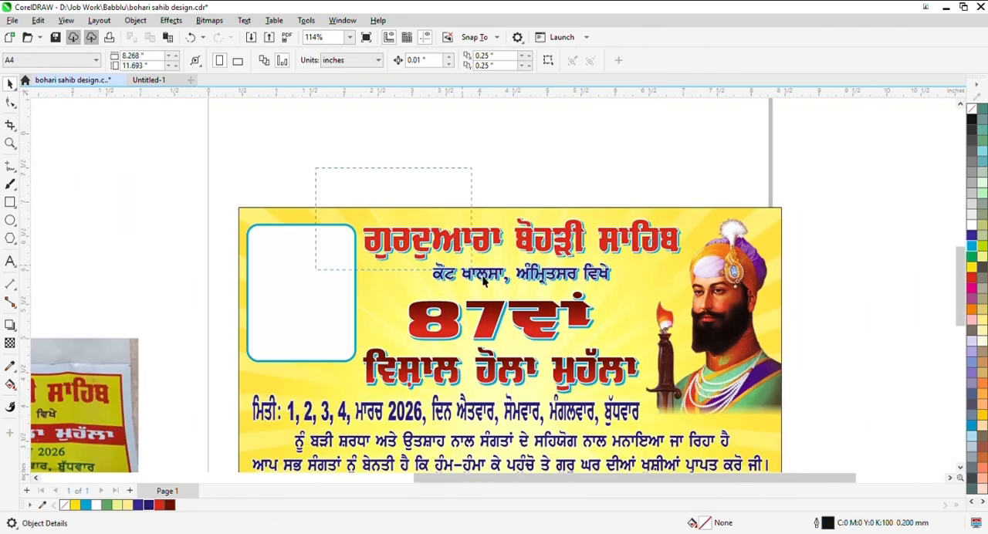
{"action": "scroll", "coordinate": [494, 299], "scroll_direction": "up", "scroll_amount": 2}
{"action": "key", "text": "ctrl+g"}
{"action": "left_click_drag", "start_coordinate": [520, 281], "coordinate": [521, 272]}
- Deselect everything and save the poster file
{"action": "scroll", "coordinate": [623, 344], "scroll_direction": "down", "scroll_amount": 1}
{"action": "key", "text": "Escape"}
{"action": "scroll", "coordinate": [515, 333], "scroll_direction": "down", "scroll_amount": 3}
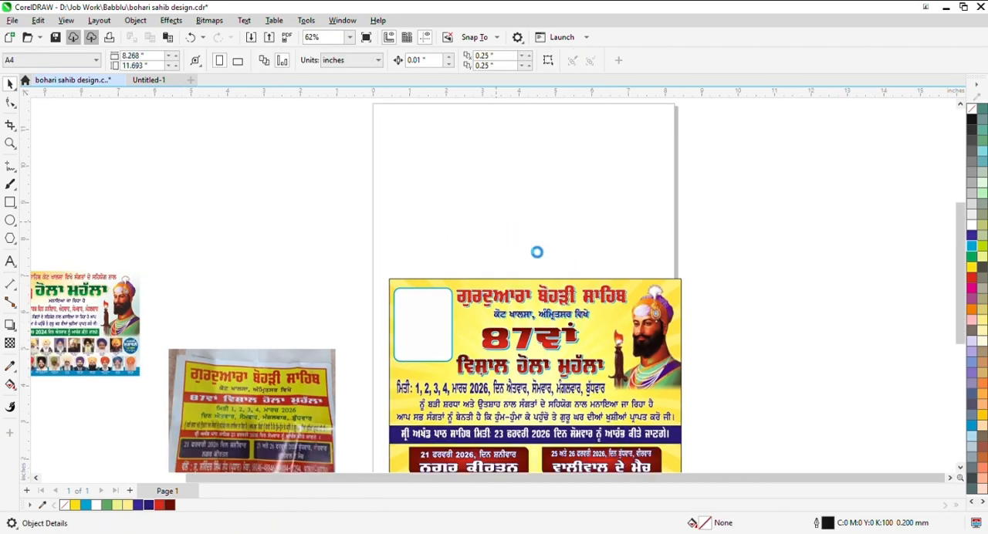
- Add the text "size 8x6 feet" in Arial just above the poster
{"action": "scroll", "coordinate": [416, 266], "scroll_direction": "up", "scroll_amount": 3}
{"action": "key", "text": "F8"}
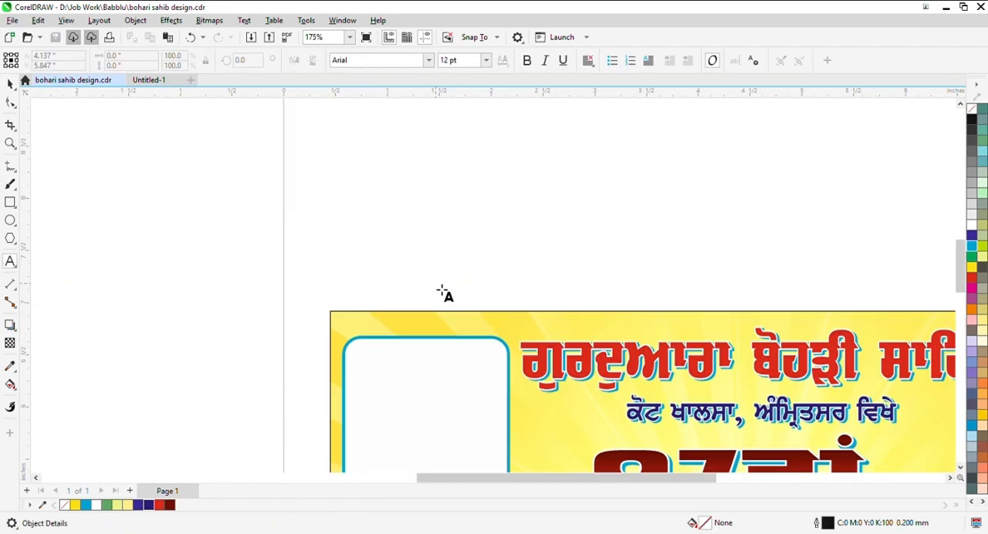
{"action": "left_click", "coordinate": [442, 290]}
{"action": "type", "text": "size 8x63 f"}
{"action": "key", "text": "BackSpace"}
{"action": "key", "text": "BackSpace"}
{"action": "key", "text": "BackSpace"}
{"action": "type", "text": "feet"}
{"action": "left_click", "coordinate": [7, 89]}
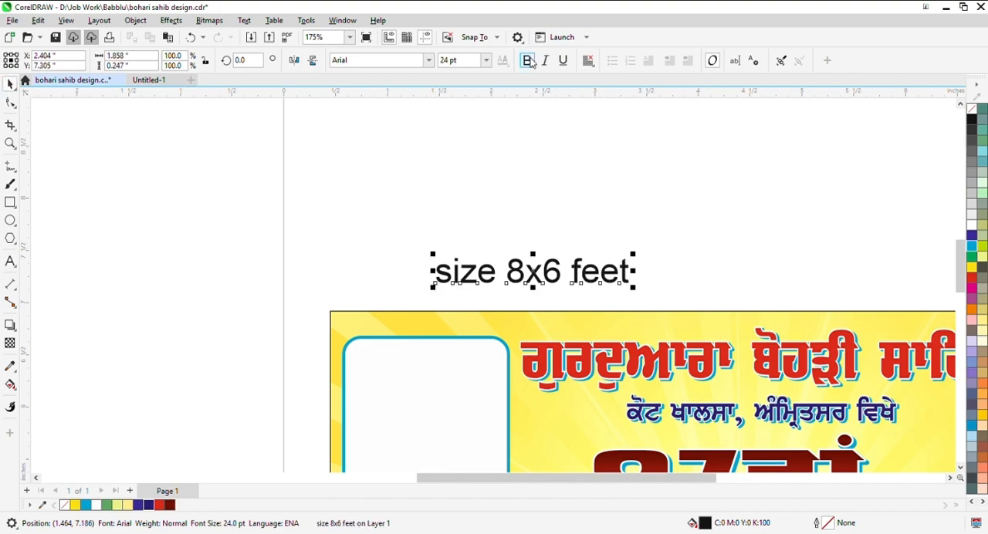
- Make the size label bold, shrink it and align it with the poster's left edge just above the design
{"action": "left_click", "coordinate": [527, 61]}
{"action": "scroll", "coordinate": [586, 301], "scroll_direction": "up", "scroll_amount": 1}
{"action": "left_click_drag", "start_coordinate": [583, 261], "coordinate": [448, 276]}
{"action": "left_click", "coordinate": [512, 322], "text": "shift"}
{"action": "key", "text": "l"}
{"action": "scroll", "coordinate": [506, 312], "scroll_direction": "down", "scroll_amount": 3}
{"action": "key", "text": "Escape"}
{"action": "scroll", "coordinate": [641, 379], "scroll_direction": "up", "scroll_amount": 1}
{"action": "left_click", "coordinate": [456, 302]}
{"action": "left_click", "coordinate": [612, 64]}
{"action": "left_click", "coordinate": [660, 199]}
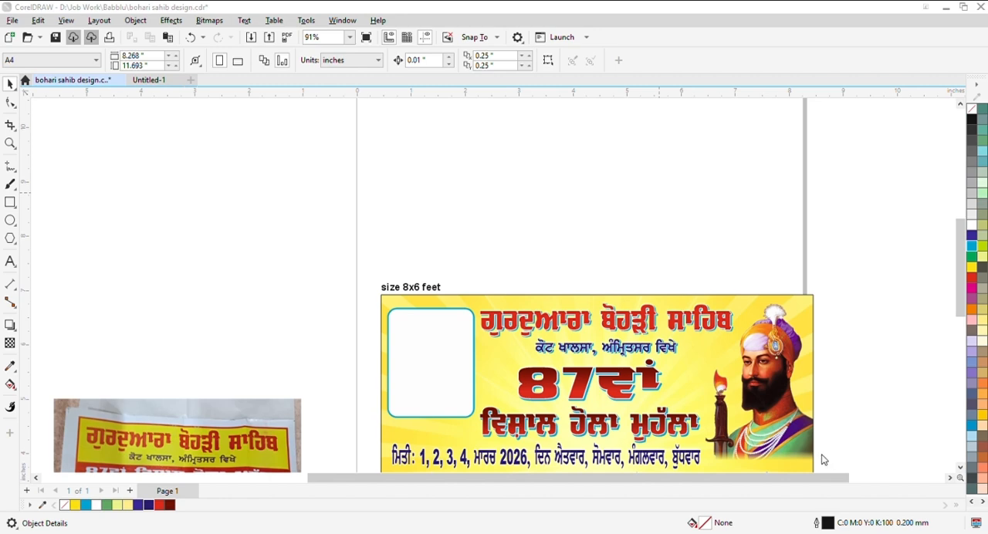
- Save the poster file with its size label
{"action": "scroll", "coordinate": [530, 234], "scroll_direction": "down", "scroll_amount": 1}
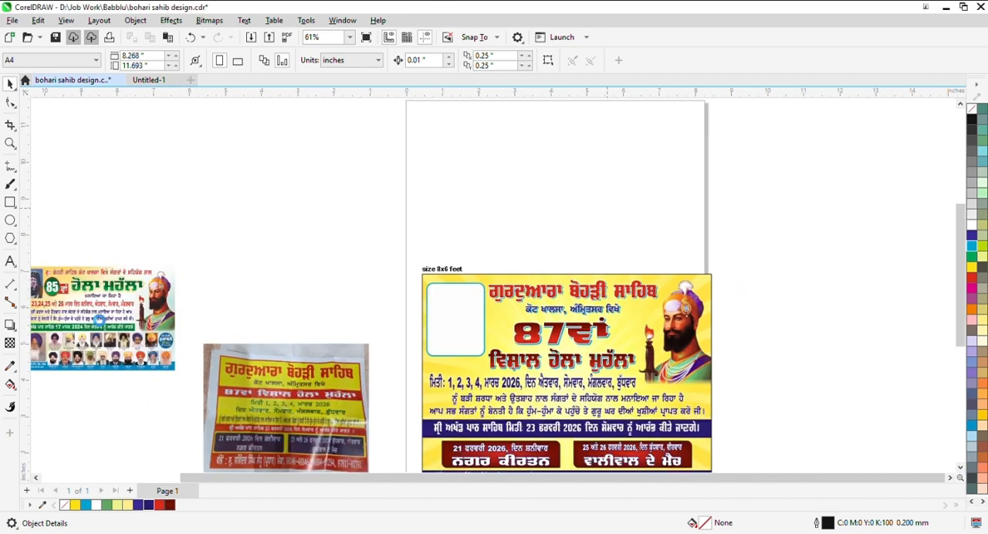
{"action": "key", "text": "alt+Tab"}
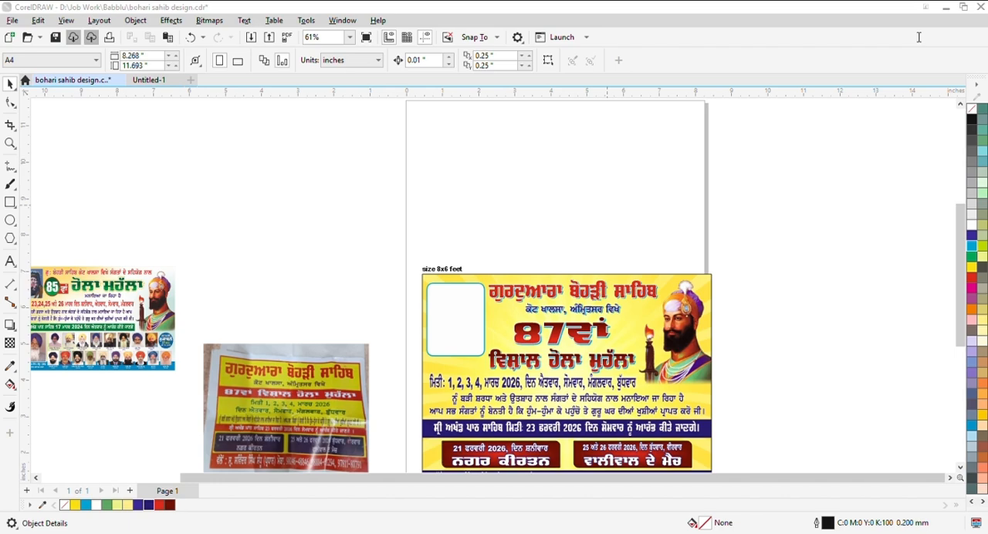
{"action": "key", "text": "ctrl+s"}
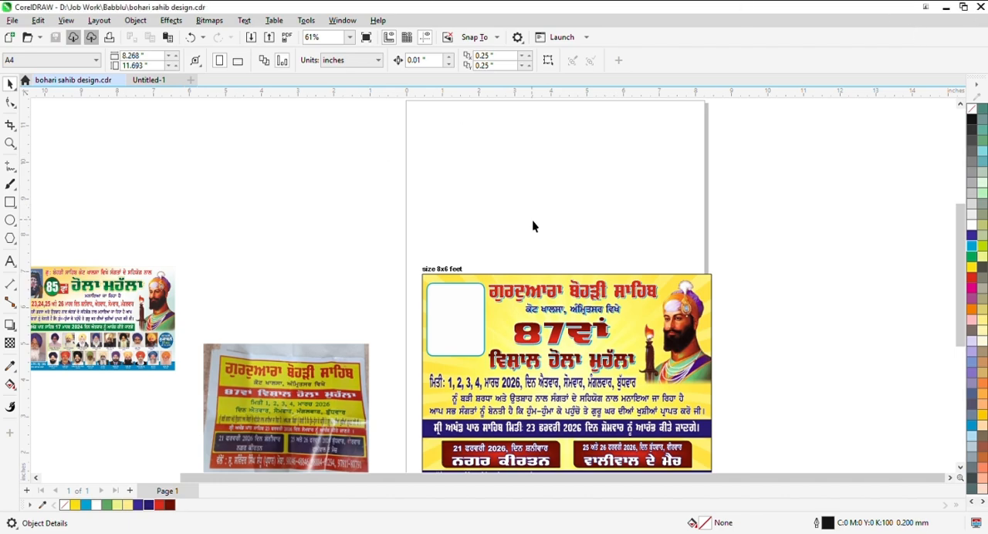
{"action": "scroll", "coordinate": [579, 202], "scroll_direction": "down", "scroll_amount": 1}
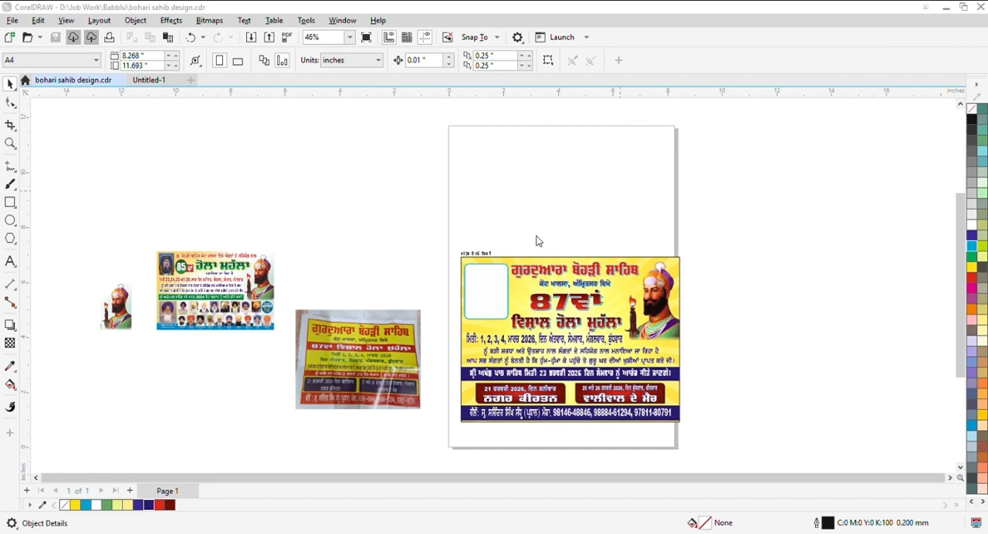
- Import the portrait 30x40 baba ji.PSD beside the poster, compare it with the placed figure and remove it again
{"action": "double_click", "coordinate": [850, 198]}
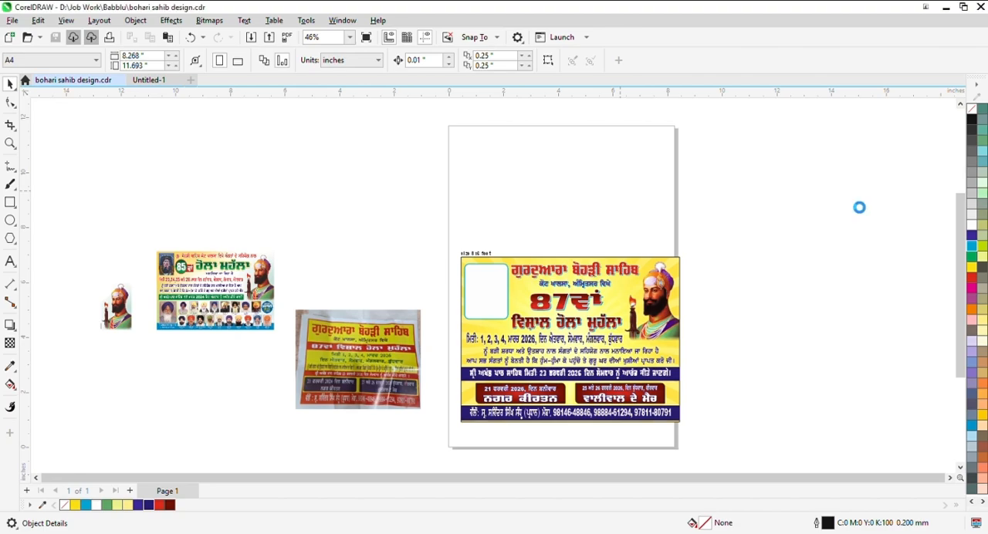
{"action": "scroll", "coordinate": [398, 173], "scroll_direction": "down", "scroll_amount": 1}
{"action": "left_click_drag", "start_coordinate": [659, 206], "coordinate": [753, 331]}
{"action": "scroll", "coordinate": [731, 271], "scroll_direction": "up", "scroll_amount": 1}
{"action": "scroll", "coordinate": [731, 271], "scroll_direction": "up", "scroll_amount": 4}
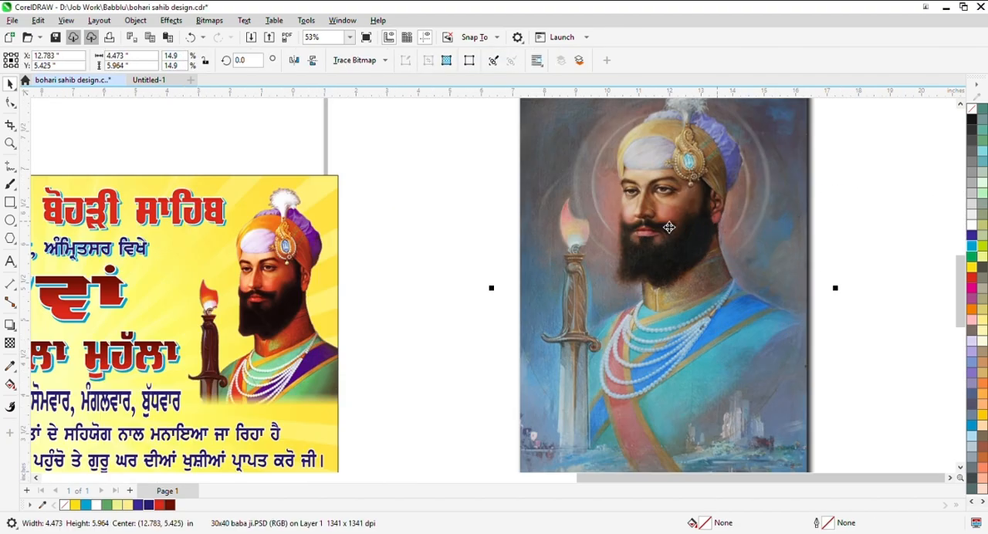
{"action": "scroll", "coordinate": [673, 236], "scroll_direction": "down", "scroll_amount": 3}
{"action": "left_click", "coordinate": [788, 322]}
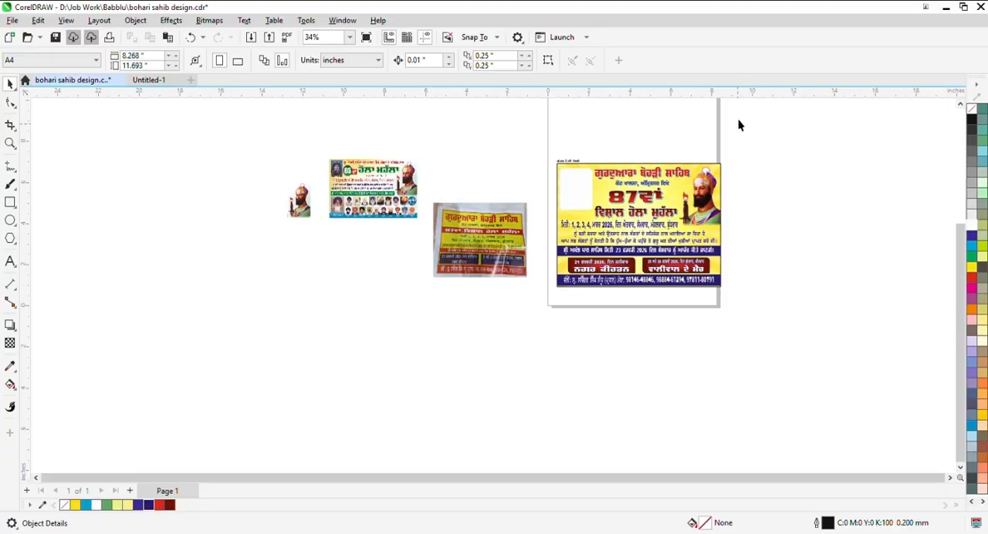
- Paste the portrait dfdfdfd-1.jpg and fit it over the empty rounded photo frame, about 1.63 by 2.29 inches
{"action": "key", "text": "ctrl+v"}
{"action": "scroll", "coordinate": [630, 158], "scroll_direction": "up", "scroll_amount": 5}
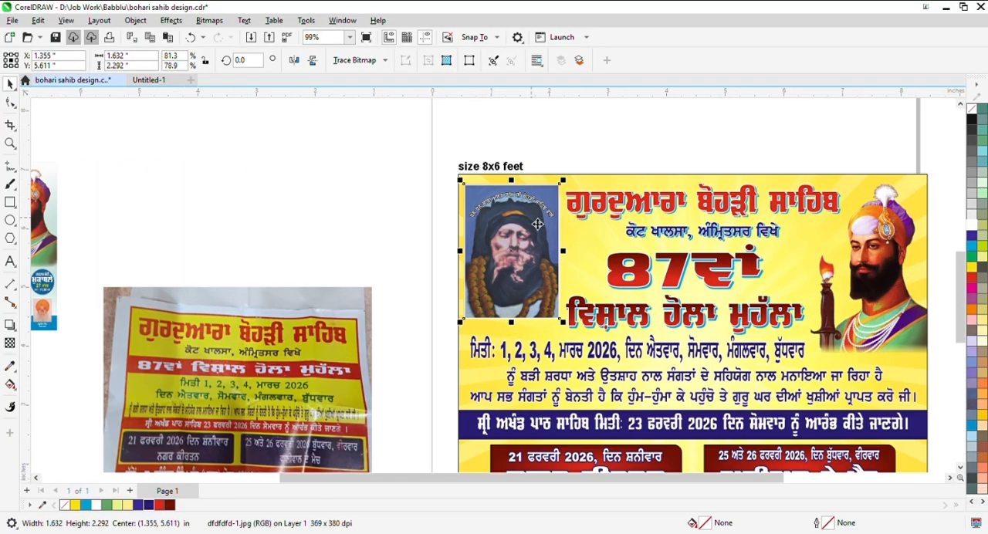
- PowerClip the pasted portrait into the empty rounded photo frame beside the main heading
{"action": "left_click_drag", "start_coordinate": [562, 232], "coordinate": [526, 213]}
{"action": "scroll", "coordinate": [433, 229], "scroll_direction": "up", "scroll_amount": 1}
{"action": "left_click", "coordinate": [395, 193]}
{"action": "scroll", "coordinate": [491, 193], "scroll_direction": "down", "scroll_amount": 2}
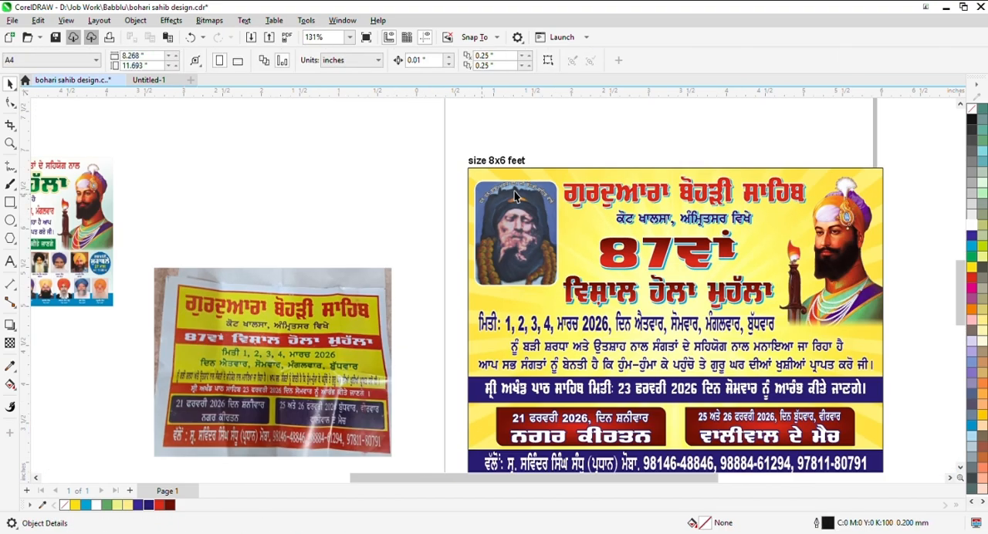
- Shift the clipped portrait slightly inside its rounded frame so the curved caption and face sit well within it
{"action": "scroll", "coordinate": [513, 190], "scroll_direction": "up", "scroll_amount": 5}
{"action": "left_click", "coordinate": [544, 198], "text": "ctrl"}
{"action": "scroll", "coordinate": [549, 202], "scroll_direction": "up", "scroll_amount": 2}
{"action": "left_click_drag", "start_coordinate": [561, 212], "coordinate": [554, 234]}
{"action": "scroll", "coordinate": [554, 235], "scroll_direction": "down", "scroll_amount": 1}
{"action": "scroll", "coordinate": [554, 193], "scroll_direction": "down", "scroll_amount": 7}
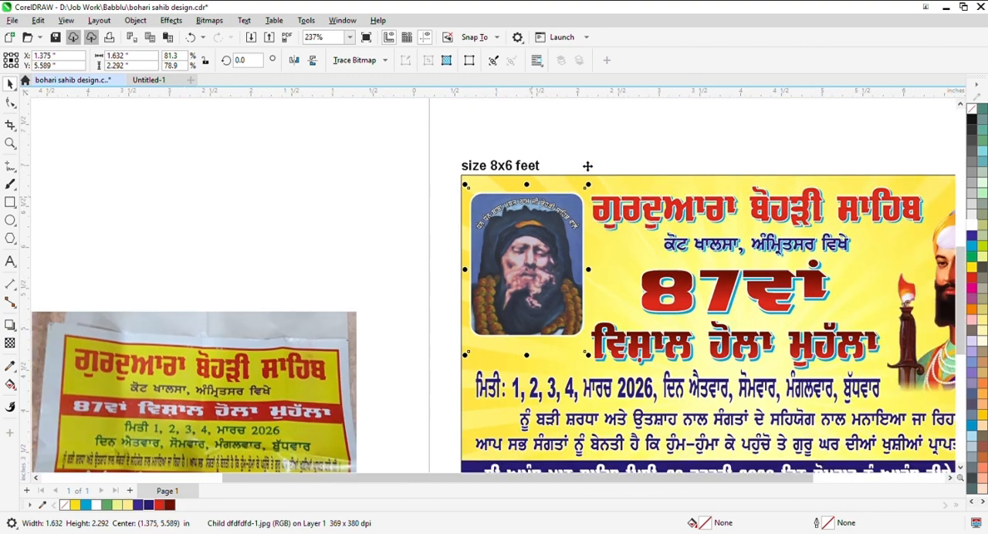
{"action": "left_click", "coordinate": [429, 231]}
{"action": "scroll", "coordinate": [429, 231], "scroll_direction": "down", "scroll_amount": 2}
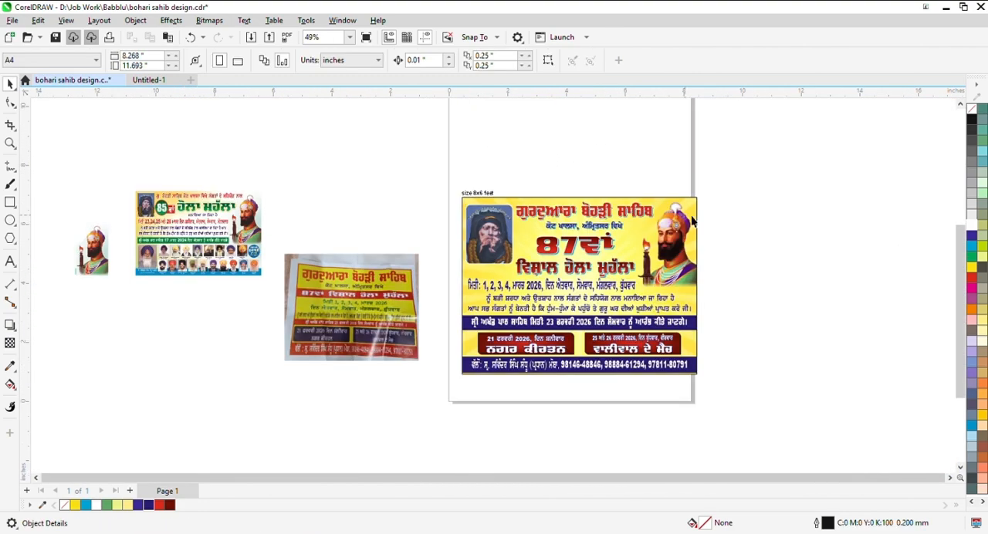
- Set the outline of the poster's yellow background rectangle to None
{"action": "scroll", "coordinate": [756, 197], "scroll_direction": "up", "scroll_amount": 1}
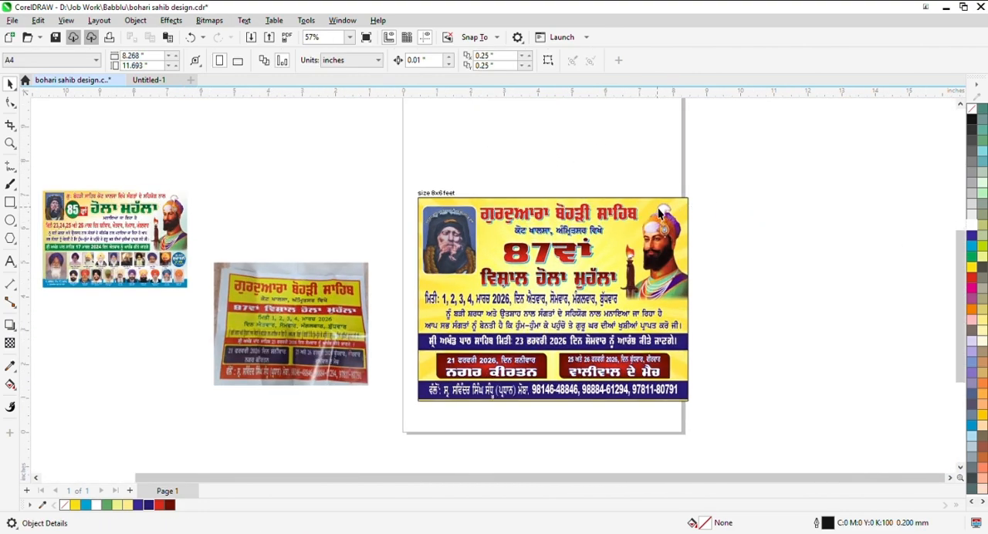
{"action": "scroll", "coordinate": [719, 219], "scroll_direction": "down", "scroll_amount": 2}
{"action": "left_click", "coordinate": [674, 221]}
{"action": "scroll", "coordinate": [523, 193], "scroll_direction": "up", "scroll_amount": 2}
{"action": "left_click_drag", "start_coordinate": [494, 199], "coordinate": [473, 171]}
{"action": "left_click", "coordinate": [733, 239]}
{"action": "scroll", "coordinate": [734, 240], "scroll_direction": "down", "scroll_amount": 2}
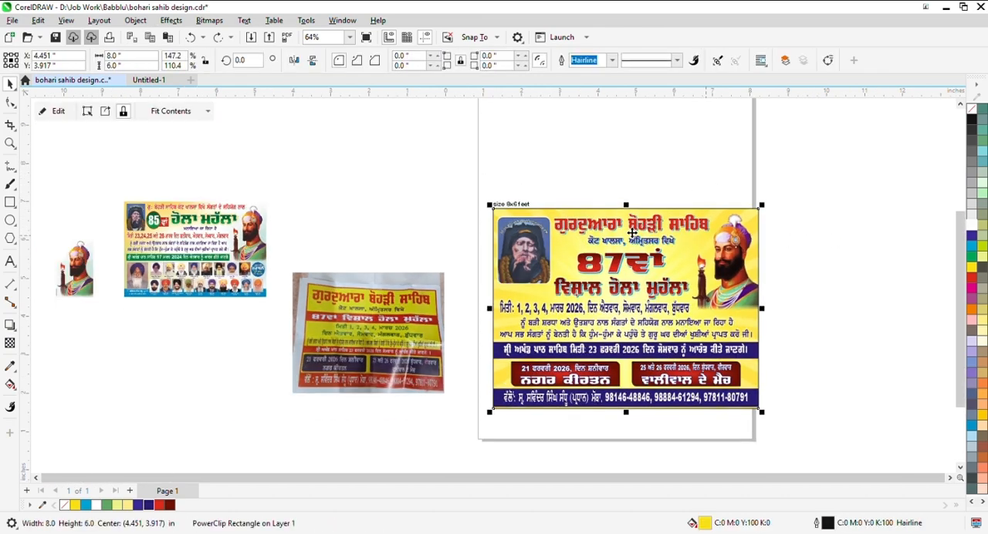
{"action": "scroll", "coordinate": [734, 239], "scroll_direction": "up", "scroll_amount": 1}
{"action": "left_click", "coordinate": [831, 214]}
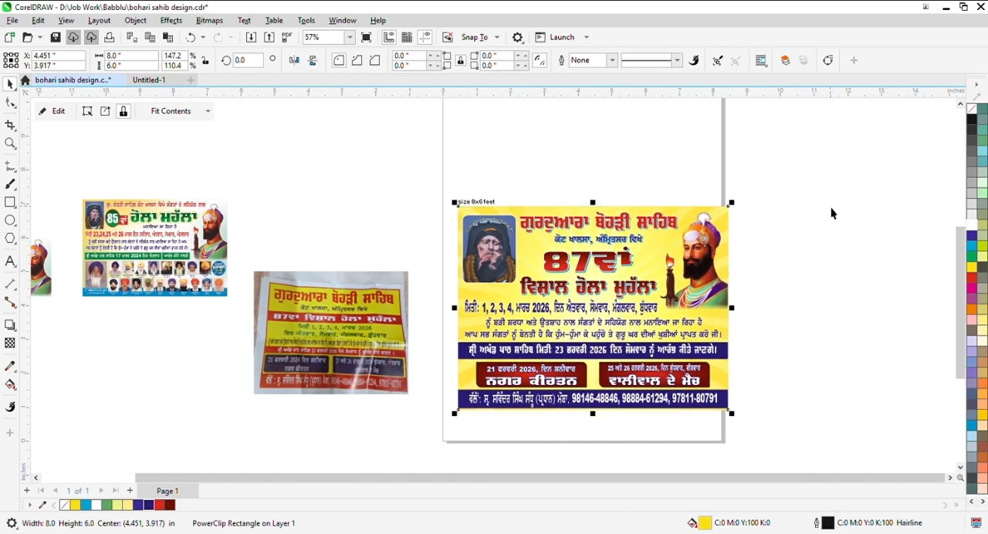
- Check the poster's lower edge and restore the hairline outline of the yellow background rectangle
{"action": "scroll", "coordinate": [452, 417], "scroll_direction": "up", "scroll_amount": 2}
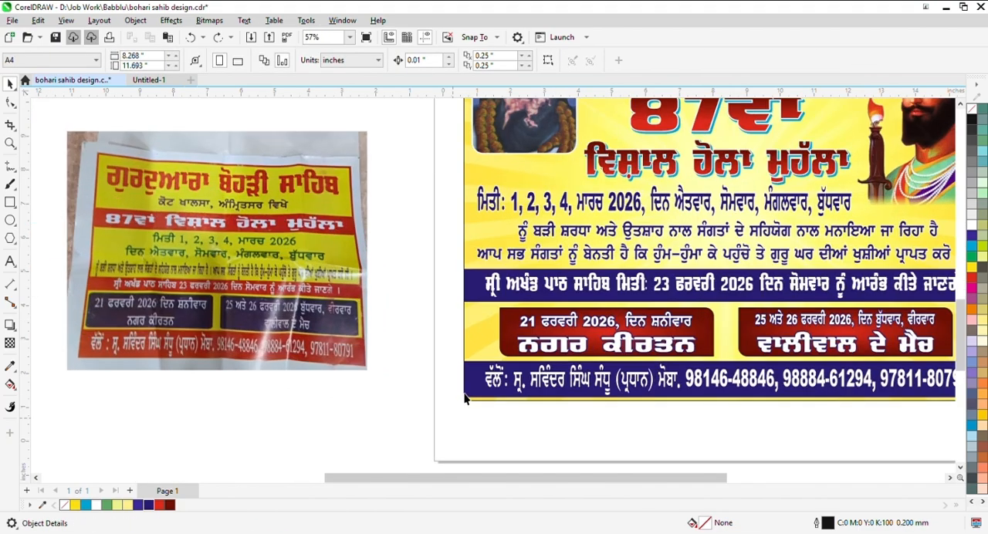
{"action": "left_click", "coordinate": [480, 388]}
{"action": "scroll", "coordinate": [474, 365], "scroll_direction": "up", "scroll_amount": 2}
{"action": "left_click", "coordinate": [479, 342]}
{"action": "key", "text": "Escape"}
{"action": "left_click", "coordinate": [483, 240]}
{"action": "left_click", "coordinate": [481, 297]}
{"action": "scroll", "coordinate": [434, 295], "scroll_direction": "down", "scroll_amount": 5}
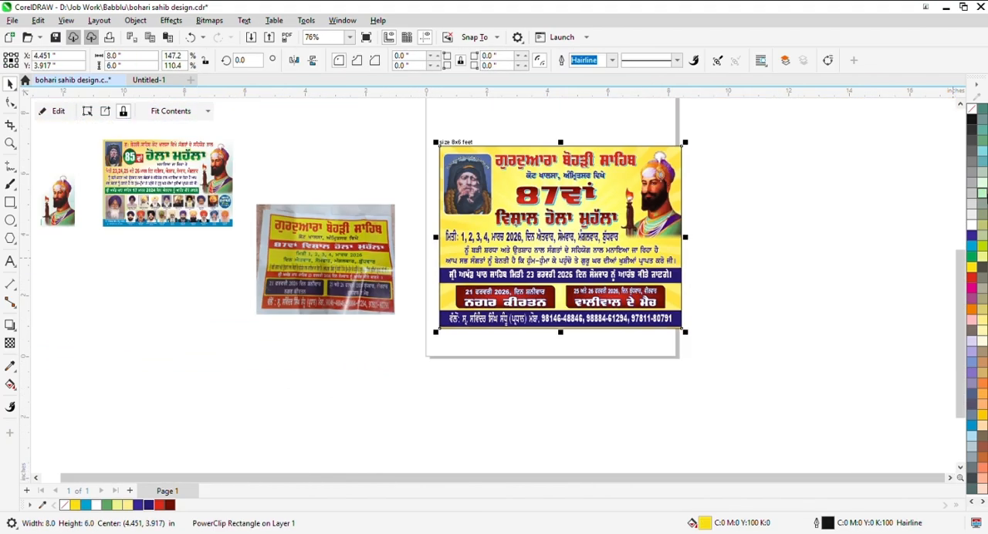
{"action": "left_click", "coordinate": [916, 196]}
{"action": "scroll", "coordinate": [728, 166], "scroll_direction": "up", "scroll_amount": 1}
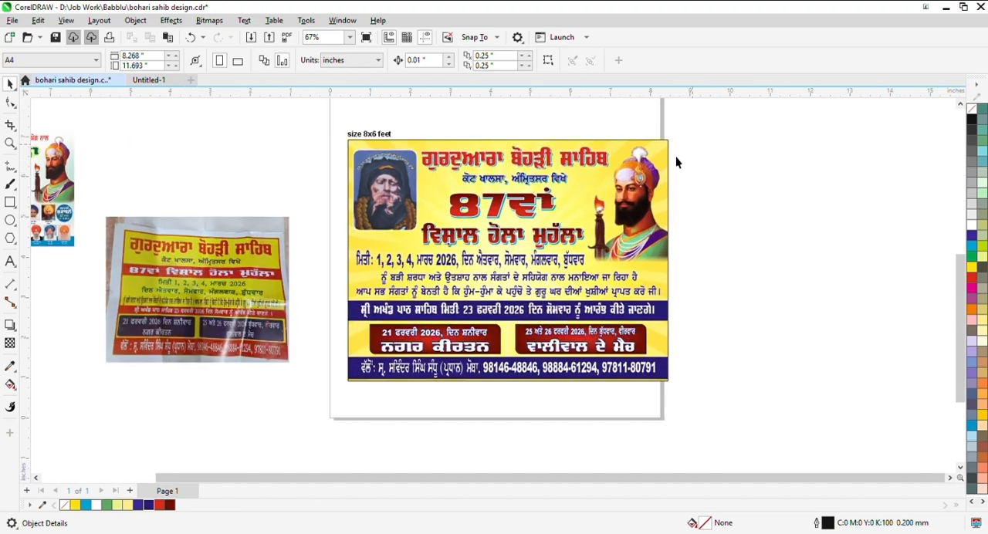
- Move the leaflet reference photo away from the poster to just below the older 85th banner
{"action": "scroll", "coordinate": [687, 154], "scroll_direction": "down", "scroll_amount": 1}
{"action": "scroll", "coordinate": [724, 157], "scroll_direction": "up", "scroll_amount": 1}
{"action": "left_click_drag", "start_coordinate": [242, 268], "coordinate": [149, 306]}
{"action": "scroll", "coordinate": [205, 246], "scroll_direction": "down", "scroll_amount": 3}
- Examine the whole poster's layout, headings, photos and text bands at close range
{"action": "left_click", "coordinate": [480, 168]}
{"action": "scroll", "coordinate": [480, 169], "scroll_direction": "up", "scroll_amount": 1}
{"action": "left_click_drag", "start_coordinate": [236, 159], "coordinate": [575, 385]}
{"action": "key", "text": "shift+F2"}
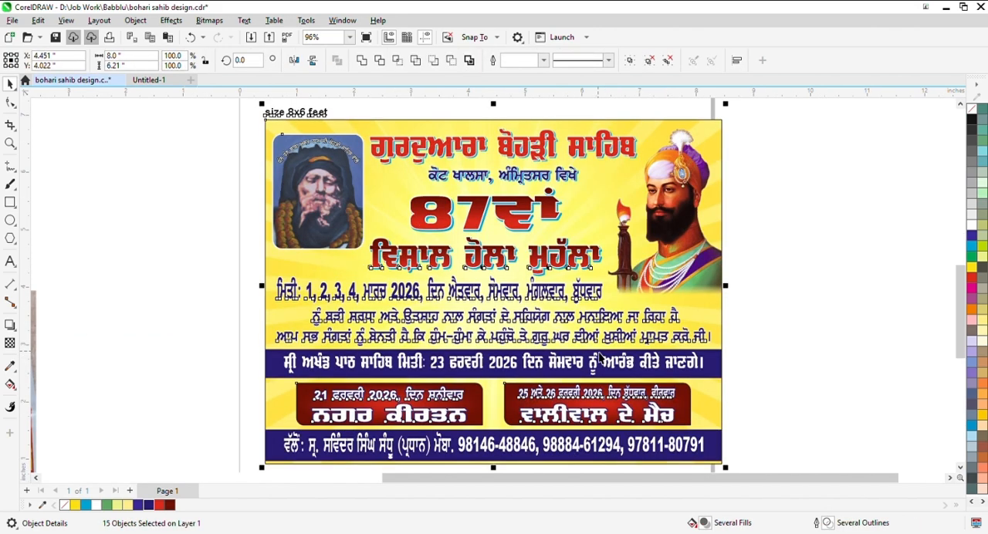
{"action": "key", "text": "Escape"}
{"action": "key", "text": "F5"}
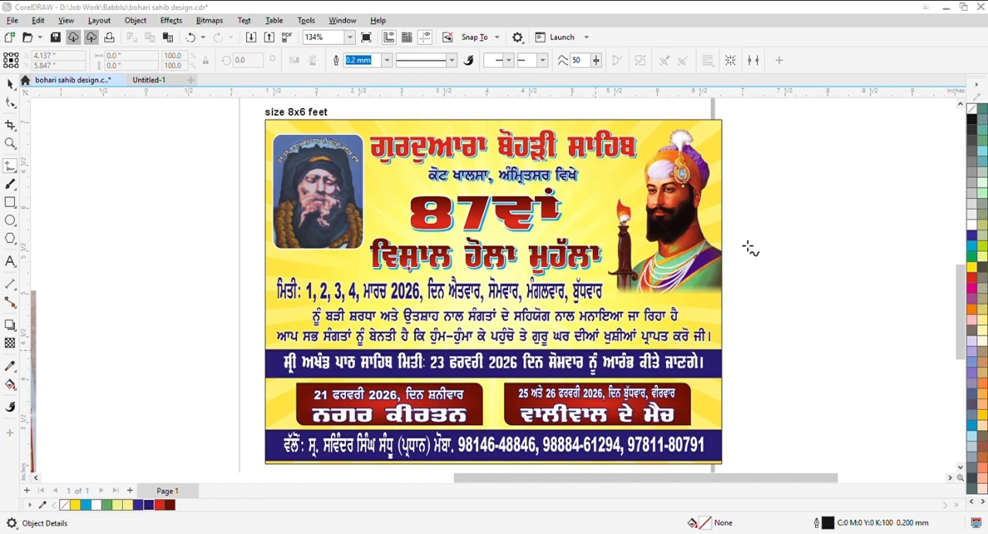
{"action": "left_click", "coordinate": [64, 108]}
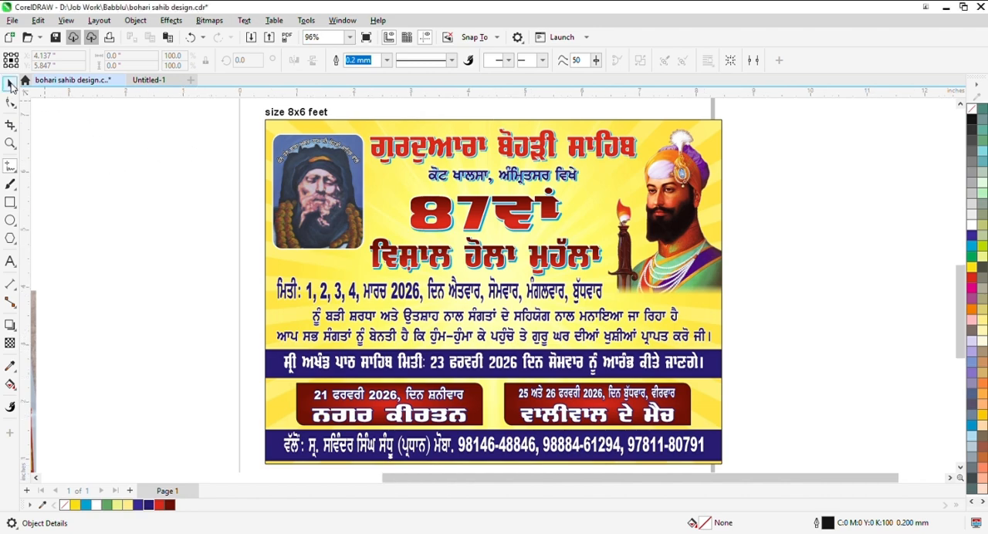
{"action": "left_click", "coordinate": [8, 84]}
- Save the poster file and check its lower text bands and overall layout
{"action": "scroll", "coordinate": [672, 265], "scroll_direction": "down", "scroll_amount": 3}
{"action": "scroll", "coordinate": [680, 282], "scroll_direction": "down", "scroll_amount": 1}
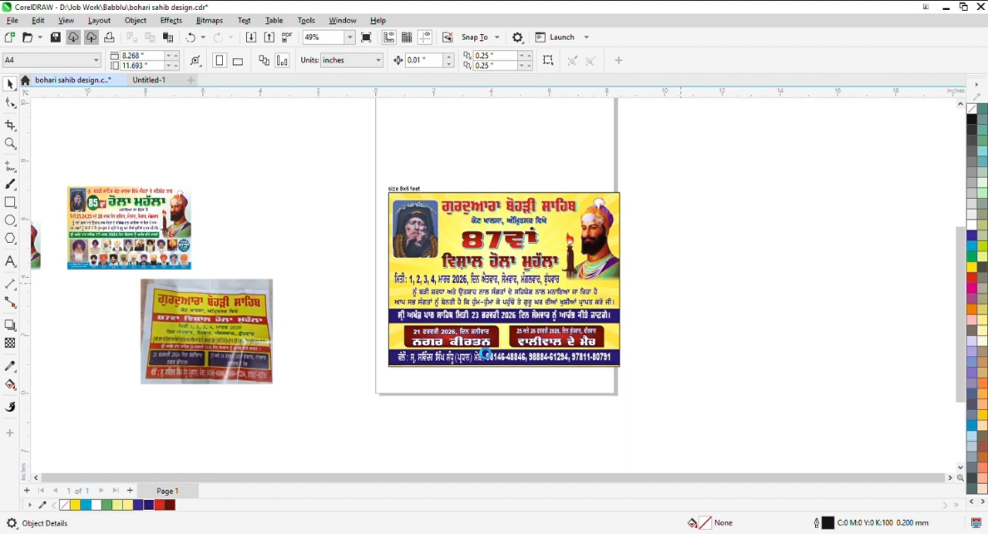
{"action": "scroll", "coordinate": [485, 353], "scroll_direction": "up", "scroll_amount": 4}
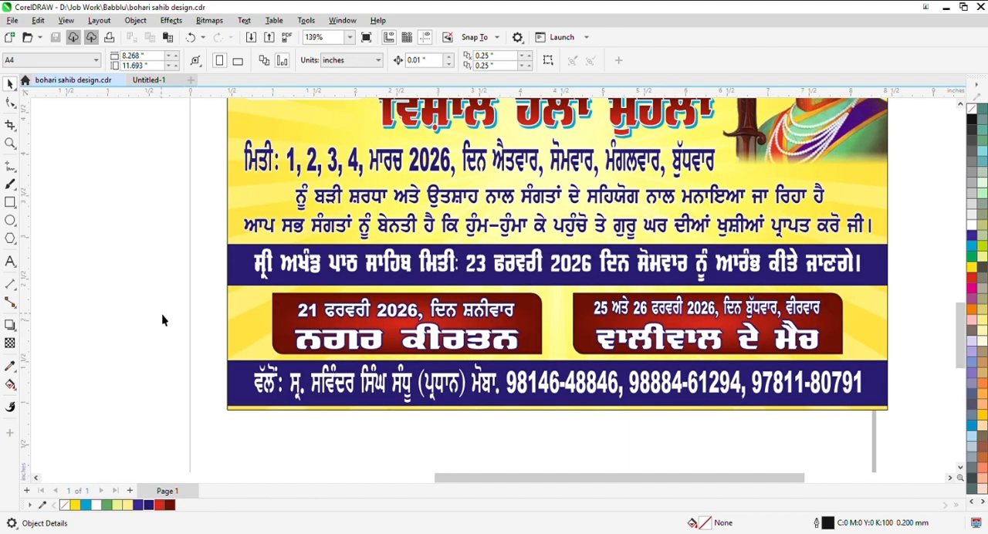
{"action": "scroll", "coordinate": [162, 313], "scroll_direction": "down", "scroll_amount": 1}
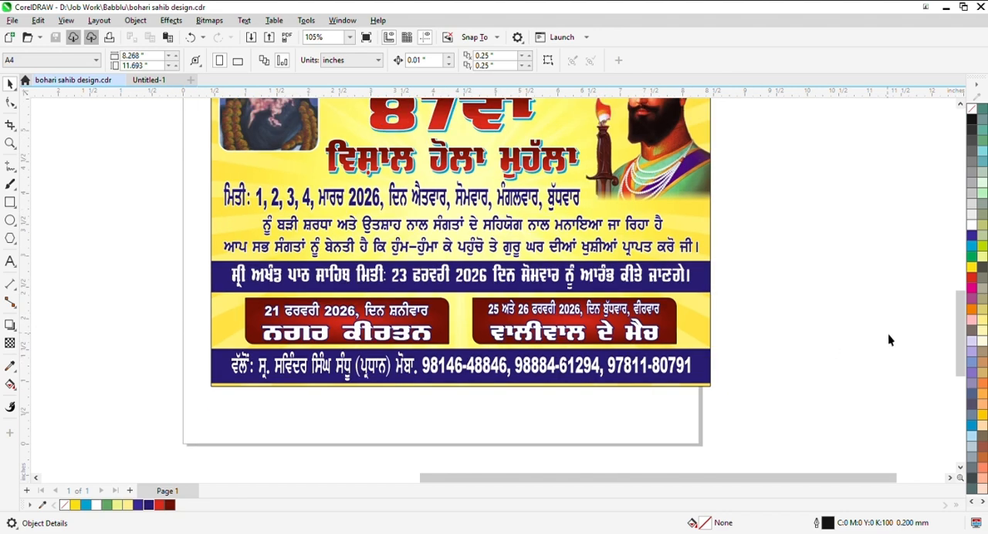
{"action": "scroll", "coordinate": [802, 338], "scroll_direction": "down", "scroll_amount": 3}
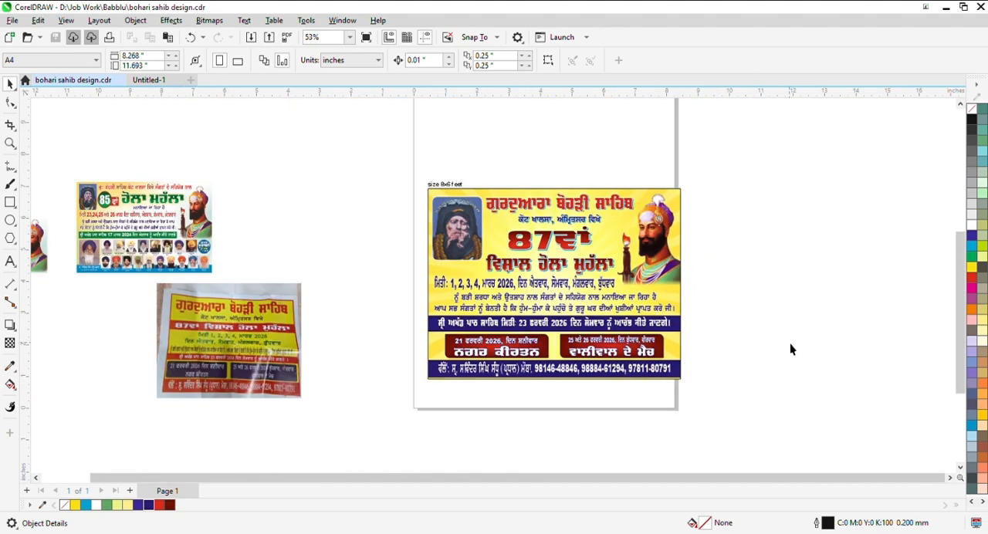
{"action": "scroll", "coordinate": [721, 331], "scroll_direction": "down", "scroll_amount": 2}
{"action": "left_click_drag", "start_coordinate": [456, 187], "coordinate": [827, 461]}
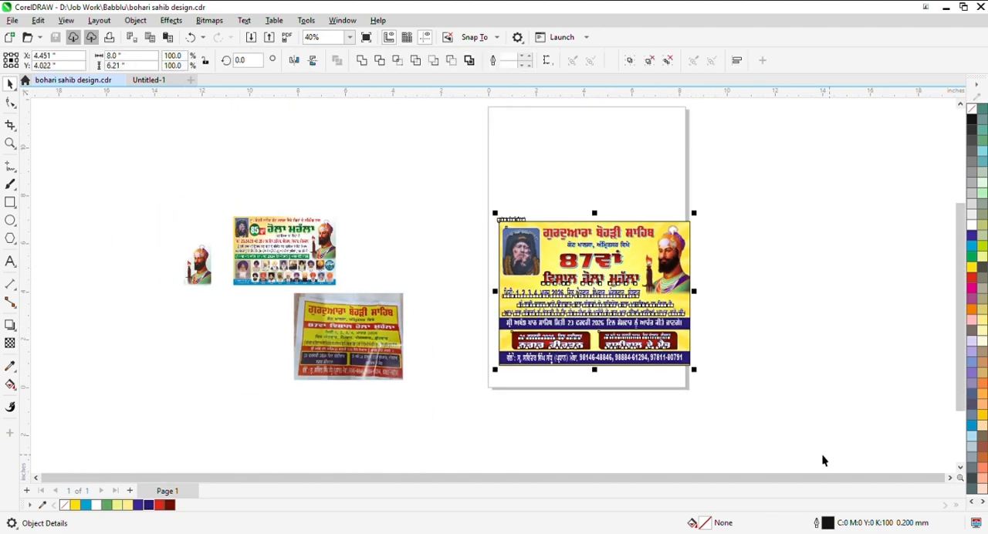
{"action": "key", "text": "shift+F2"}
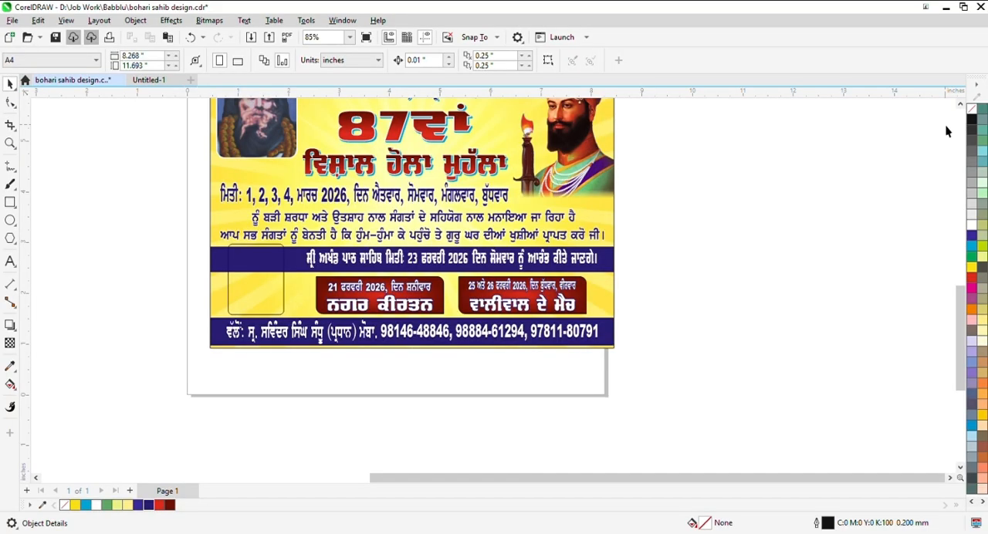
- Fill the rounded frame over the lower bands with white and give it a 0.5 mm cyan outline
{"action": "scroll", "coordinate": [306, 289], "scroll_direction": "up", "scroll_amount": 1}
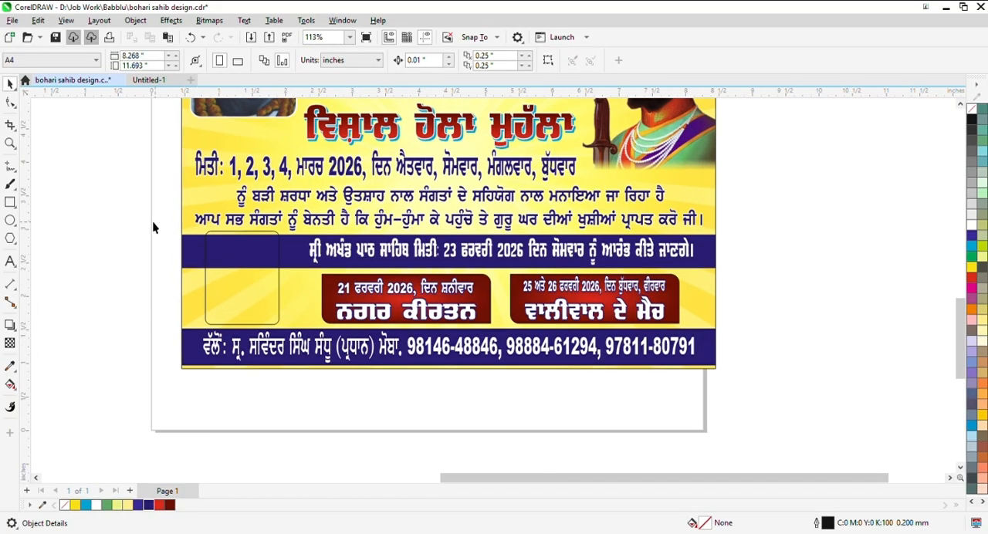
{"action": "left_click_drag", "start_coordinate": [151, 226], "coordinate": [312, 340]}
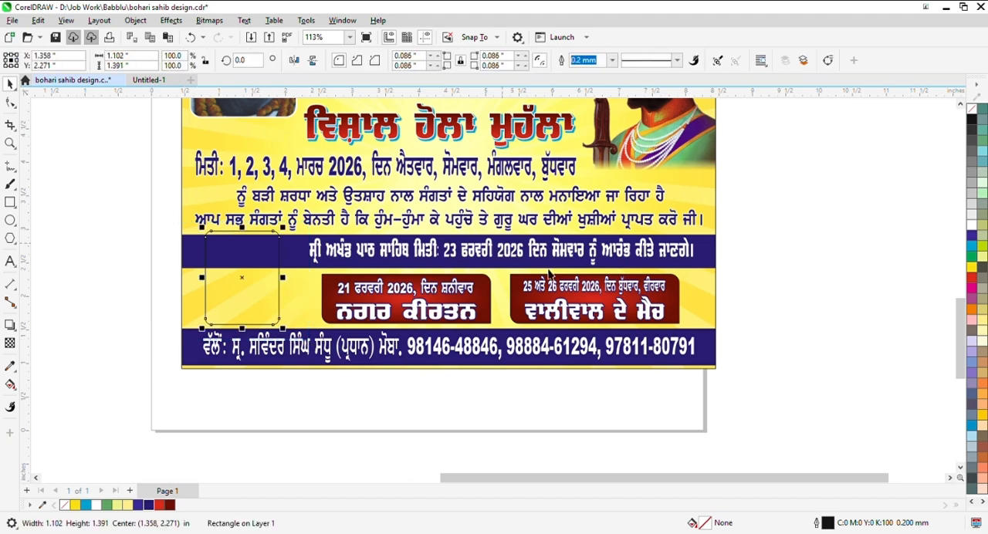
{"action": "left_click", "coordinate": [971, 228]}
{"action": "right_click", "coordinate": [971, 246]}
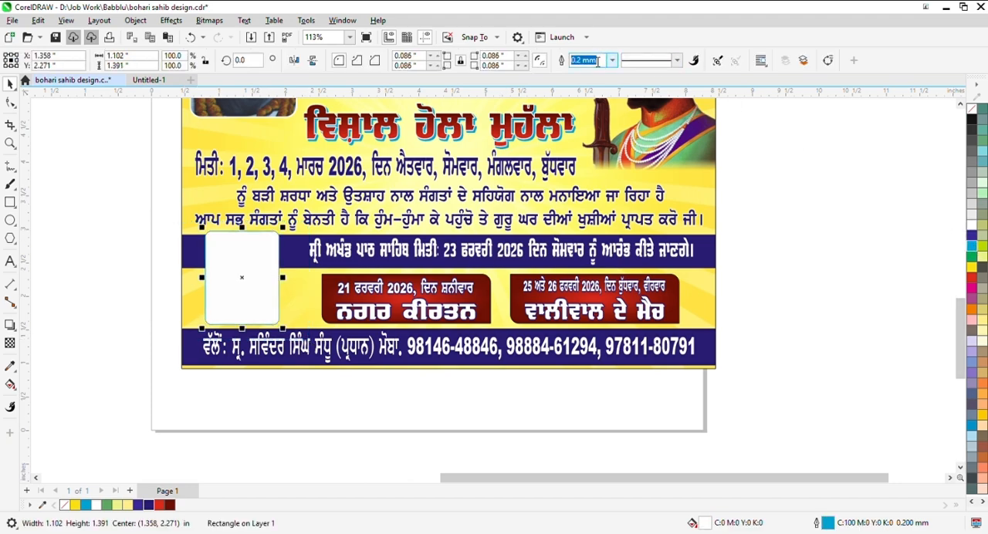
{"action": "left_click", "coordinate": [812, 183]}
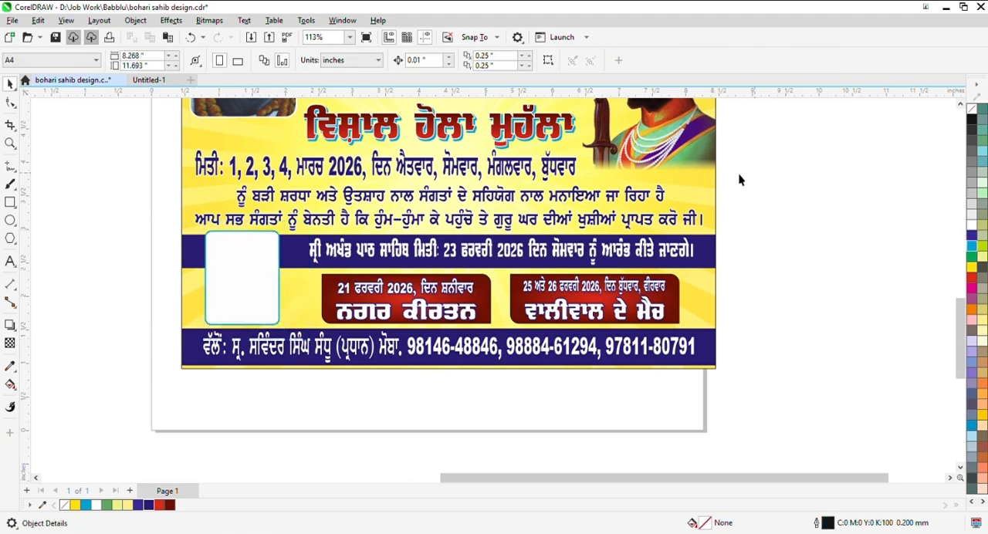
- Examine the large portrait on the older 85th banner as a reference for the white frame
{"action": "scroll", "coordinate": [650, 202], "scroll_direction": "down", "scroll_amount": 3}
{"action": "scroll", "coordinate": [254, 223], "scroll_direction": "up", "scroll_amount": 2}
{"action": "scroll", "coordinate": [665, 254], "scroll_direction": "down", "scroll_amount": 6}
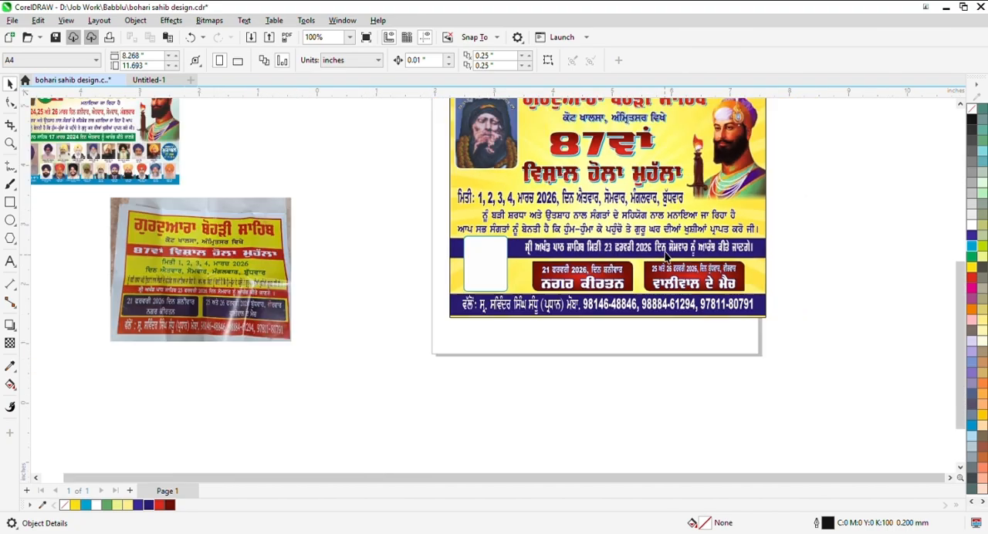
{"action": "scroll", "coordinate": [189, 191], "scroll_direction": "up", "scroll_amount": 3}
{"action": "scroll", "coordinate": [232, 172], "scroll_direction": "up", "scroll_amount": 5}
{"action": "left_click", "coordinate": [233, 173]}
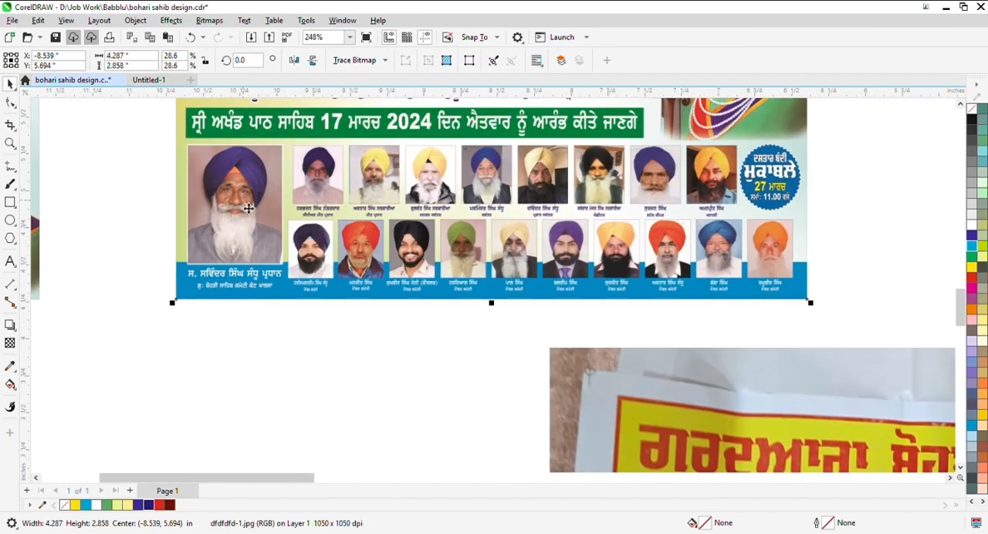
{"action": "scroll", "coordinate": [233, 173], "scroll_direction": "up", "scroll_amount": 2}
{"action": "scroll", "coordinate": [376, 250], "scroll_direction": "down", "scroll_amount": 3}
{"action": "left_click", "coordinate": [180, 156]}
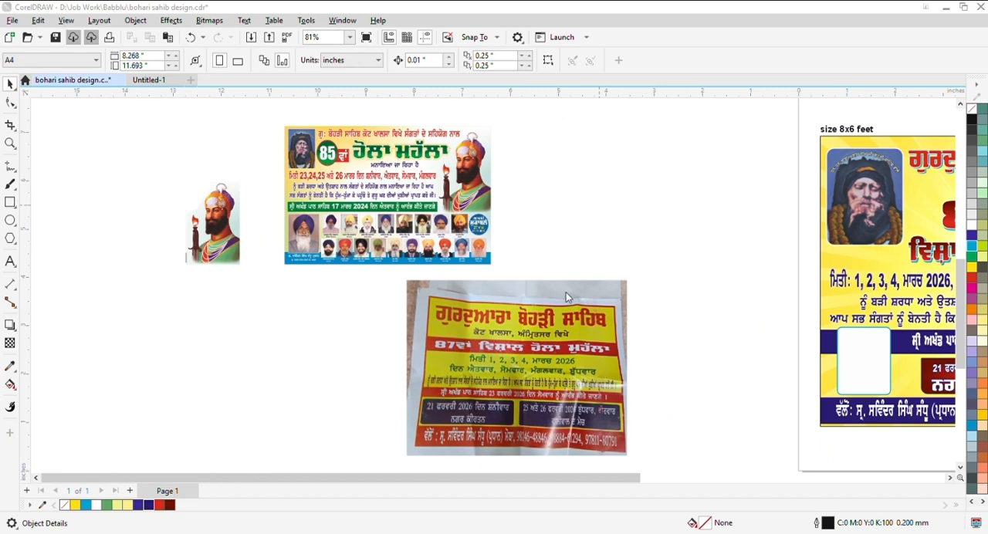
{"action": "scroll", "coordinate": [546, 288], "scroll_direction": "down", "scroll_amount": 3}
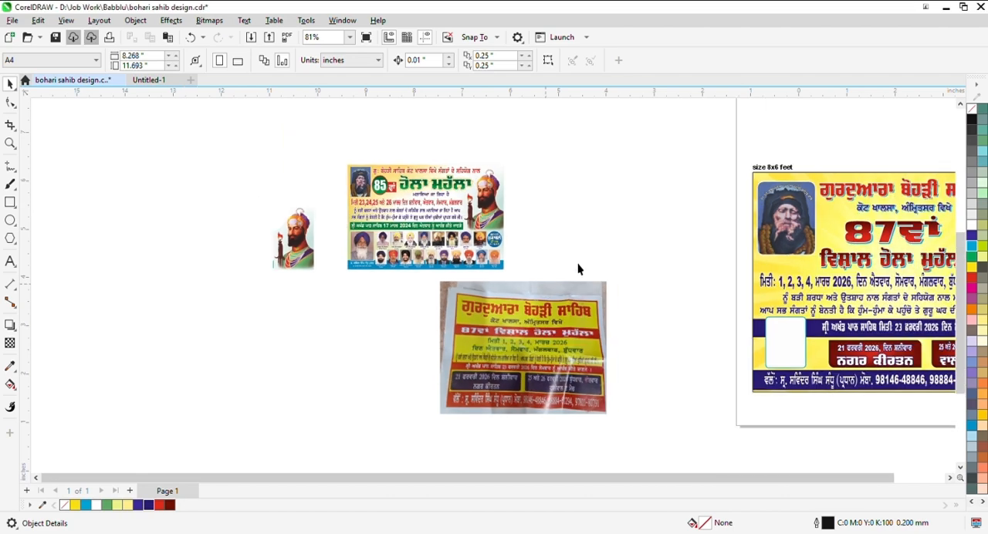
- Bring in the yellow-turbaned man's portrait at about 1.37 by 1.95 inches and place it between the leaflet photo and the poster
{"action": "scroll", "coordinate": [789, 397], "scroll_direction": "up", "scroll_amount": 1}
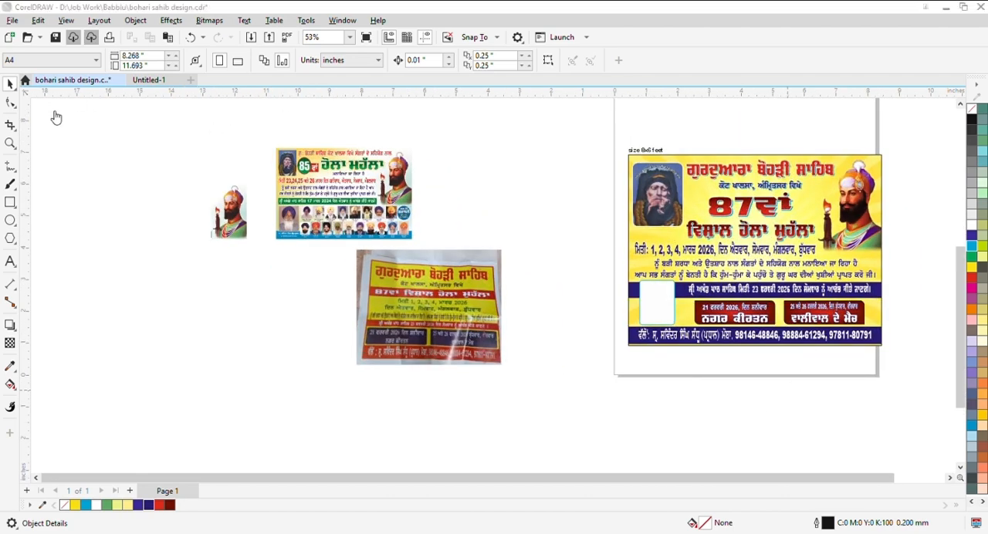
{"action": "left_click", "coordinate": [217, 133]}
{"action": "key", "text": "ctrl+s"}
{"action": "scroll", "coordinate": [626, 331], "scroll_direction": "up", "scroll_amount": 2}
{"action": "left_click_drag", "start_coordinate": [432, 222], "coordinate": [538, 373]}
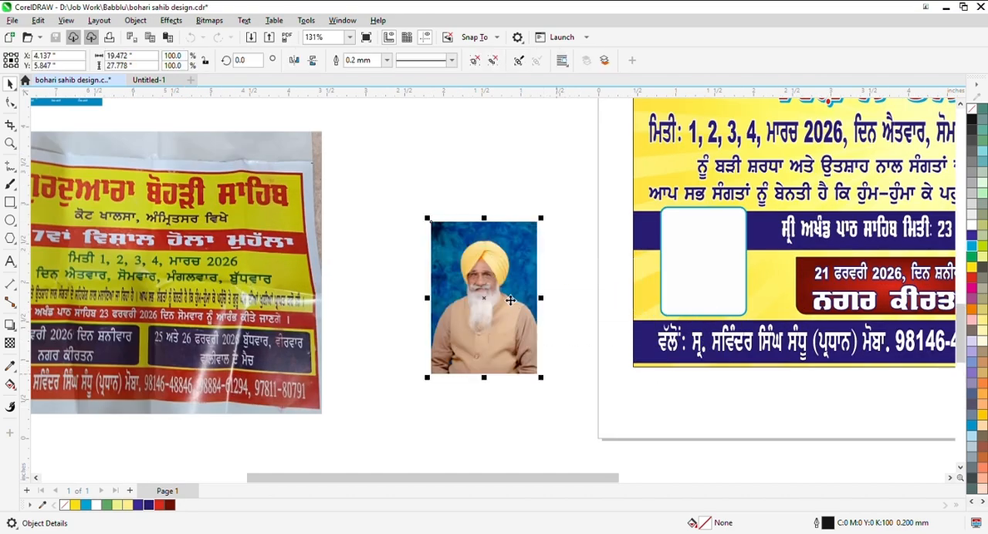
{"action": "left_click", "coordinate": [494, 60]}
{"action": "left_click_drag", "start_coordinate": [517, 226], "coordinate": [563, 289]}
{"action": "left_click_drag", "start_coordinate": [370, 174], "coordinate": [561, 435]}
{"action": "scroll", "coordinate": [497, 301], "scroll_direction": "down", "scroll_amount": 2}
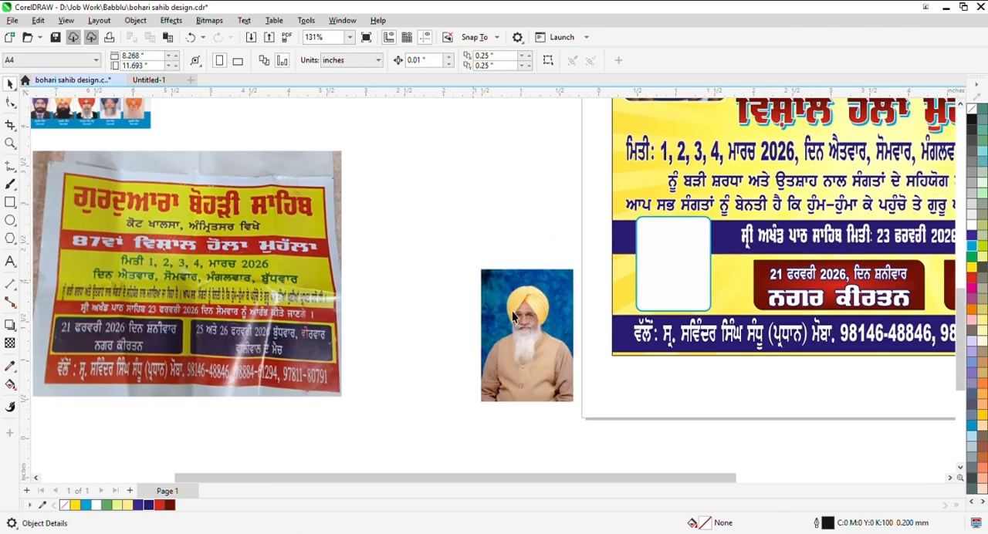
- PowerClip the yellow-turbaned man's portrait into the white rounded frame on the poster's lower bands
{"action": "left_click", "coordinate": [510, 313]}
{"action": "key", "text": "alt+j"}
{"action": "key", "text": "w"}
{"action": "key", "text": "p"}
{"action": "left_click", "coordinate": [639, 291]}
{"action": "left_click", "coordinate": [653, 283], "text": "ctrl"}
- Scale the clipped portrait to about 1.37 by 1.96 inches and position it so head and shoulders fill the lower frame
{"action": "scroll", "coordinate": [670, 280], "scroll_direction": "up", "scroll_amount": 3}
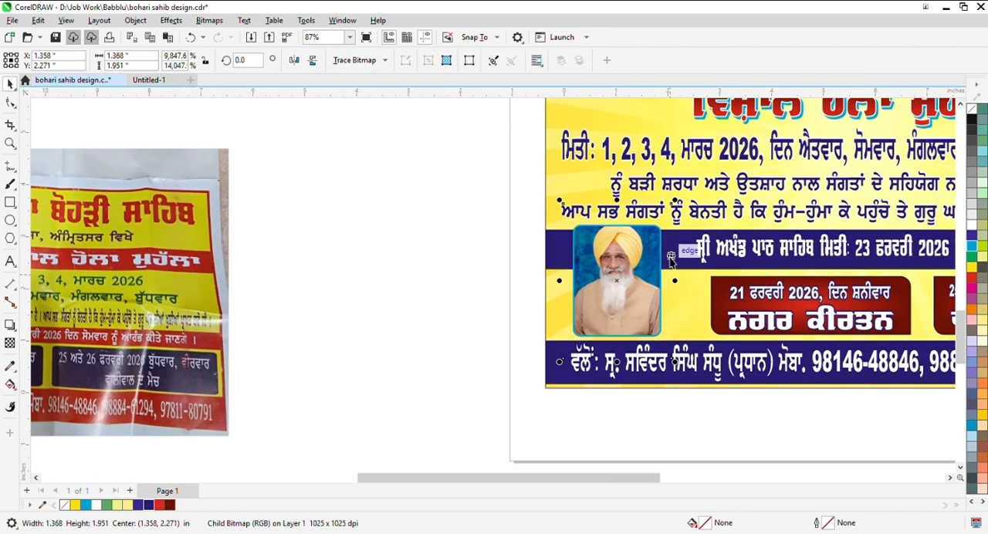
{"action": "left_click_drag", "start_coordinate": [684, 180], "coordinate": [693, 196]}
{"action": "scroll", "coordinate": [619, 278], "scroll_direction": "up", "scroll_amount": 2}
{"action": "left_click_drag", "start_coordinate": [628, 282], "coordinate": [627, 273]}
{"action": "scroll", "coordinate": [684, 441], "scroll_direction": "down", "scroll_amount": 2}
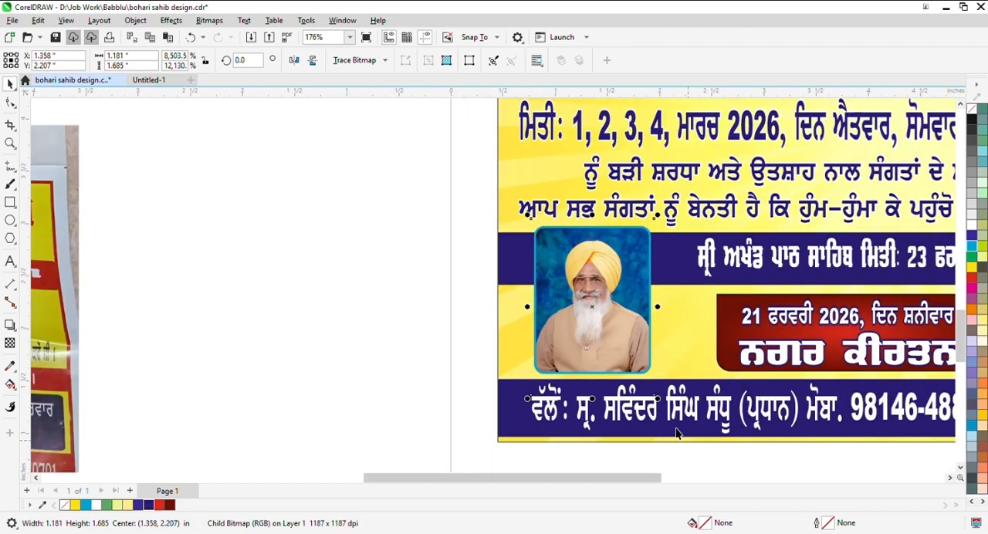
{"action": "left_click_drag", "start_coordinate": [657, 400], "coordinate": [674, 424]}
{"action": "scroll", "coordinate": [611, 301], "scroll_direction": "up", "scroll_amount": 2}
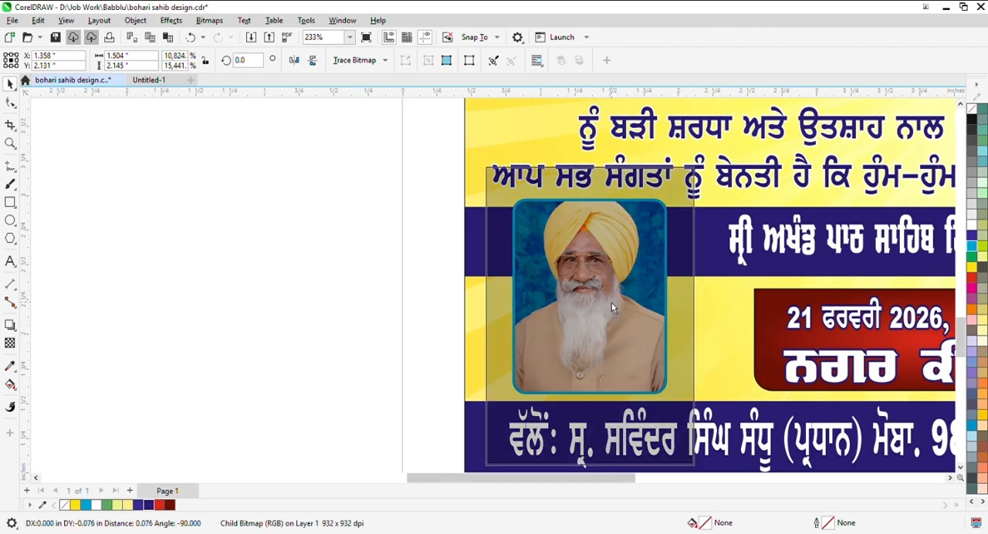
{"action": "left_click_drag", "start_coordinate": [611, 302], "coordinate": [618, 311]}
{"action": "left_click_drag", "start_coordinate": [697, 166], "coordinate": [690, 179]}
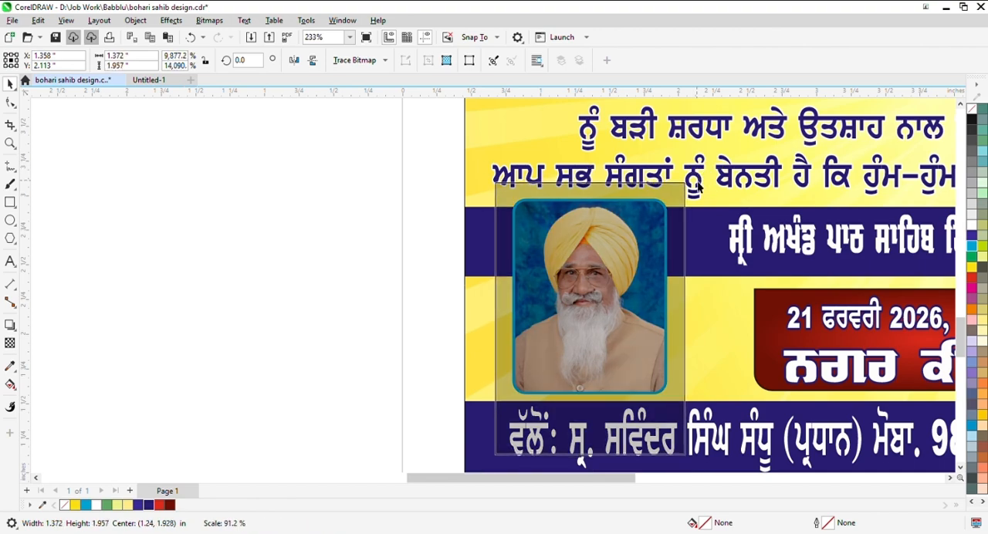
{"action": "scroll", "coordinate": [631, 280], "scroll_direction": "up", "scroll_amount": 2}
{"action": "left_click_drag", "start_coordinate": [632, 280], "coordinate": [632, 275]}
- Change the outline of the lower portrait frame to white, 0.5 mm wide
{"action": "left_click", "coordinate": [295, 245]}
{"action": "left_click", "coordinate": [525, 247]}
{"action": "scroll", "coordinate": [408, 236], "scroll_direction": "down", "scroll_amount": 6}
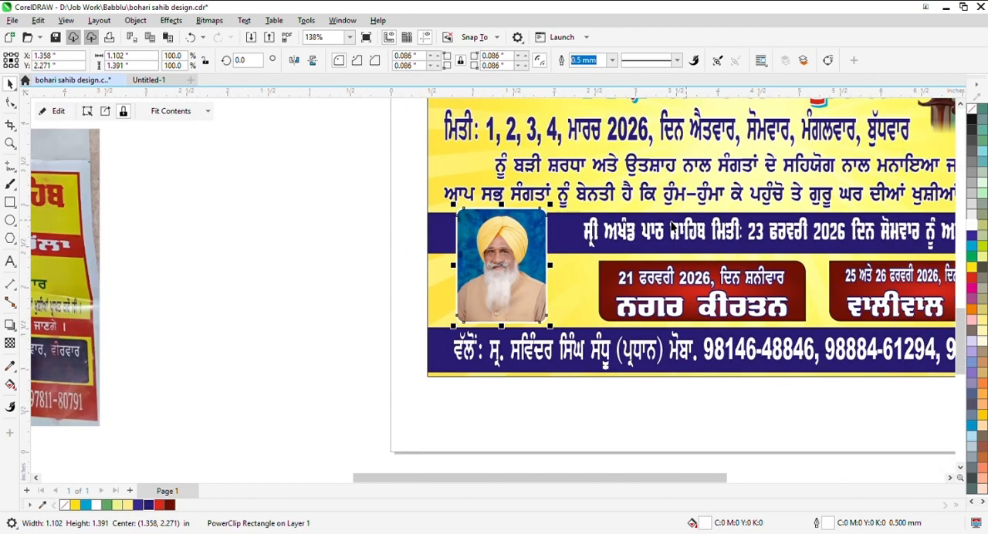
- Enlarge the Akhand Path date line to about 6.04 by 0.4 inches so it starts just beside the lower portrait
{"action": "left_click", "coordinate": [579, 242]}
{"action": "scroll", "coordinate": [579, 242], "scroll_direction": "up", "scroll_amount": 1}
{"action": "left_click", "coordinate": [596, 239], "text": "ctrl"}
{"action": "left_click_drag", "start_coordinate": [582, 233], "coordinate": [561, 242]}
{"action": "scroll", "coordinate": [544, 246], "scroll_direction": "down", "scroll_amount": 3}
{"action": "scroll", "coordinate": [647, 278], "scroll_direction": "up", "scroll_amount": 2}
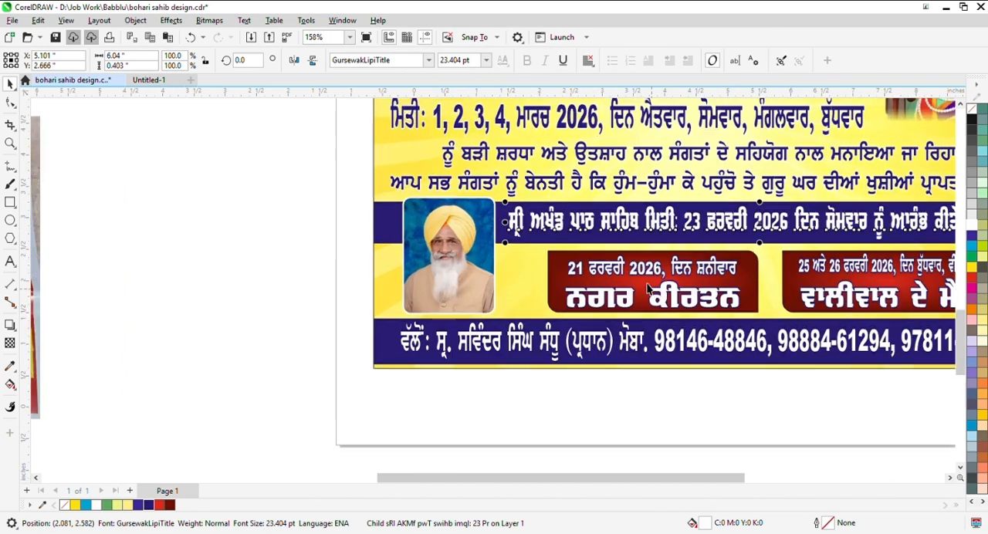
- Group the two maroon event boxes together with their date and title text
{"action": "left_click", "coordinate": [622, 274]}
{"action": "scroll", "coordinate": [587, 293], "scroll_direction": "down", "scroll_amount": 1}
{"action": "scroll", "coordinate": [586, 293], "scroll_direction": "down", "scroll_amount": 2}
{"action": "left_click_drag", "start_coordinate": [902, 259], "coordinate": [535, 311]}
{"action": "key", "text": "ctrl+g"}
- Stretch the grouped event boxes to about 6.1 inches wide so they span from beside the lower portrait to the end of the Akhand Path line
{"action": "scroll", "coordinate": [555, 293], "scroll_direction": "up", "scroll_amount": 3}
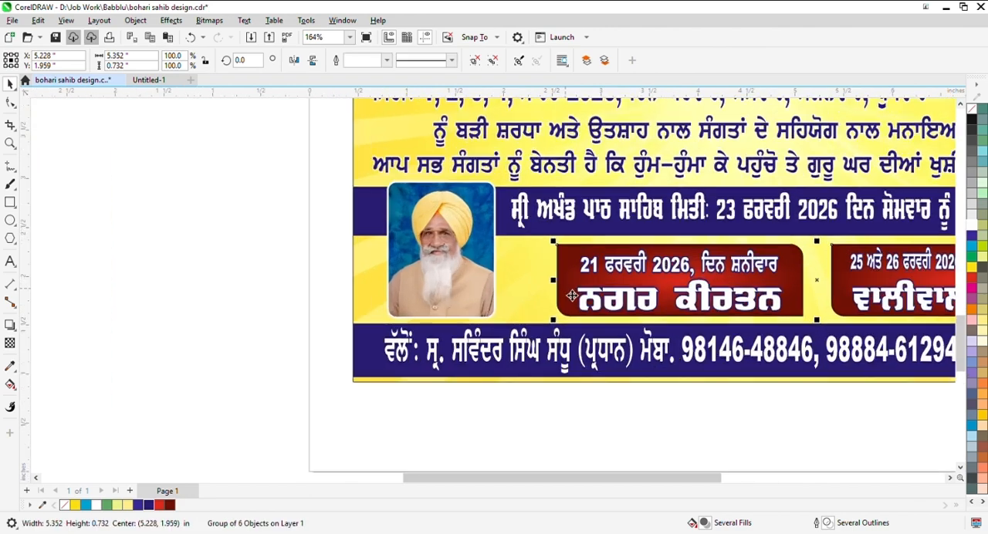
{"action": "left_click_drag", "start_coordinate": [556, 280], "coordinate": [496, 283]}
{"action": "scroll", "coordinate": [497, 283], "scroll_direction": "down", "scroll_amount": 2}
{"action": "left_click_drag", "start_coordinate": [882, 284], "coordinate": [904, 284]}
{"action": "scroll", "coordinate": [909, 287], "scroll_direction": "up", "scroll_amount": 3}
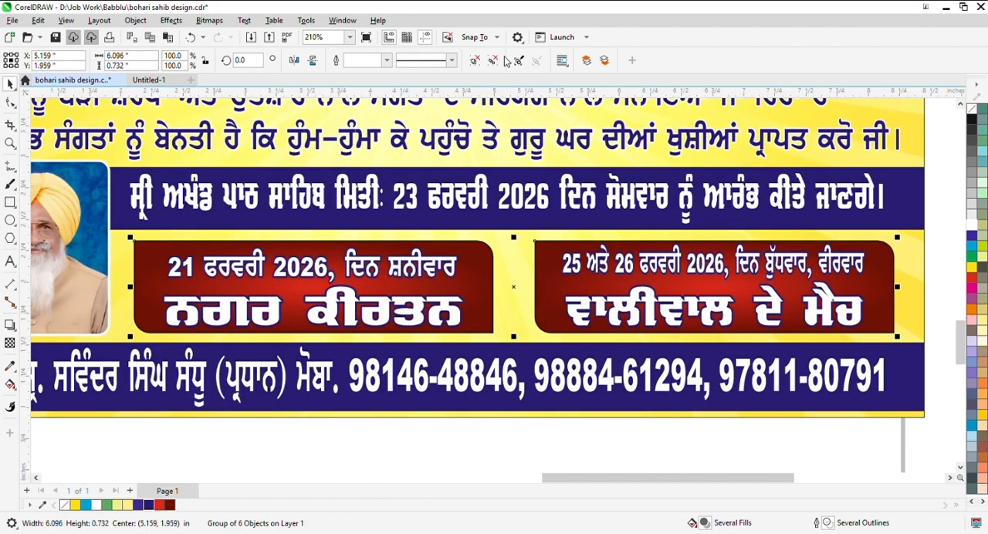
- Try a white outline on the two maroon event boxes
{"action": "scroll", "coordinate": [341, 241], "scroll_direction": "down", "scroll_amount": 2}
{"action": "left_click", "coordinate": [490, 249], "text": "ctrl"}
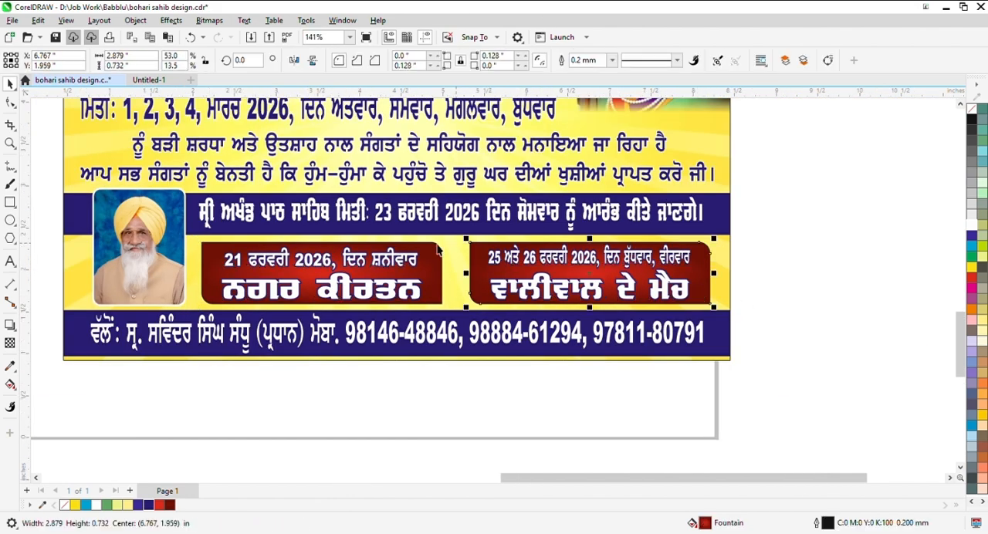
{"action": "left_click", "coordinate": [421, 270], "text": "shift"}
{"action": "left_click", "coordinate": [891, 268]}
{"action": "left_click", "coordinate": [705, 278]}
{"action": "left_click", "coordinate": [433, 283], "text": "shift"}
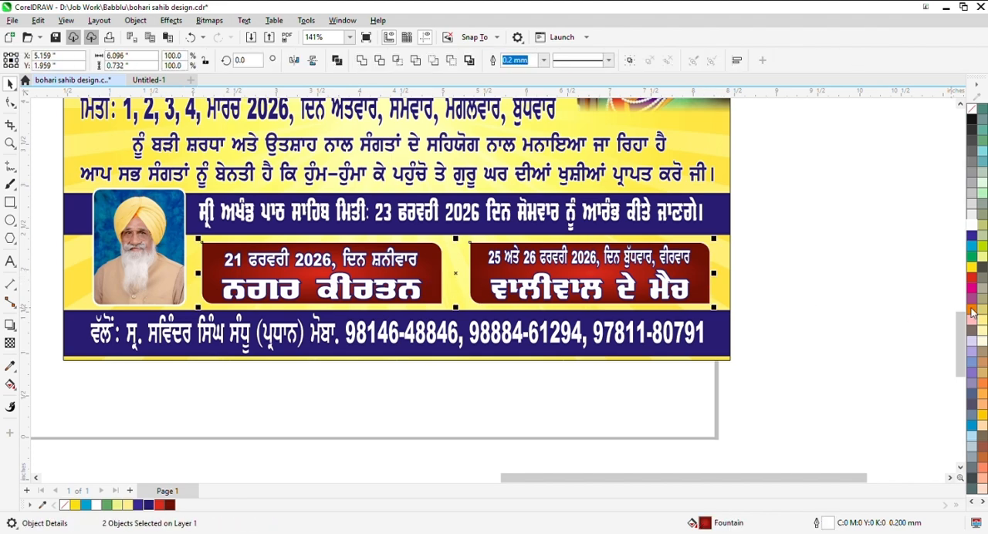
{"action": "left_click", "coordinate": [787, 301]}
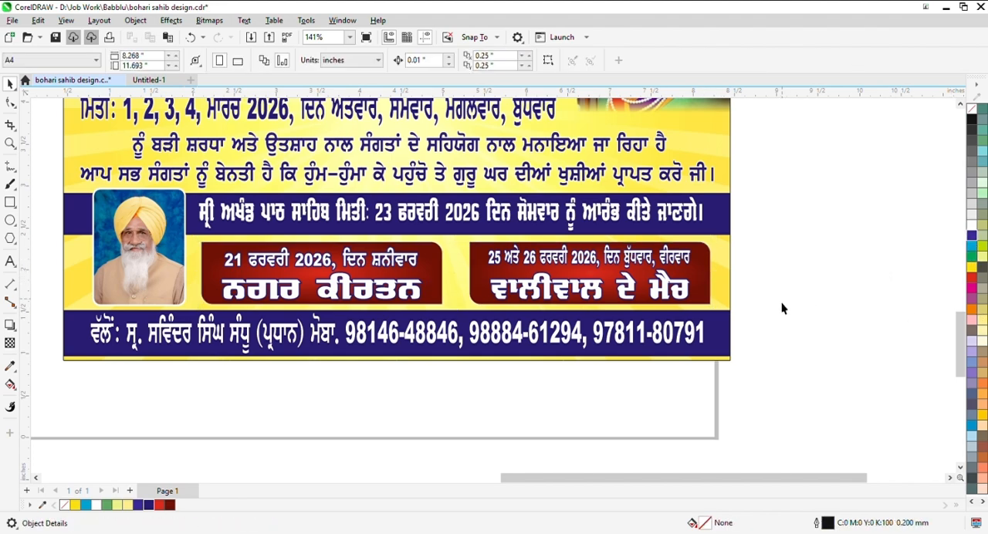
- Give the two maroon event boxes a cyan outline
{"action": "scroll", "coordinate": [740, 324], "scroll_direction": "up", "scroll_amount": 1}
{"action": "left_click", "coordinate": [690, 278]}
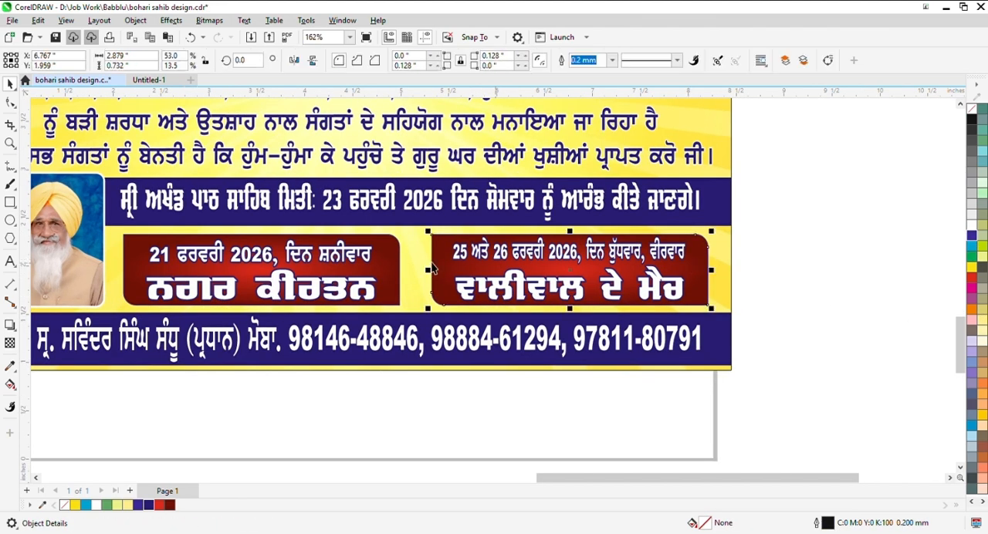
{"action": "left_click", "coordinate": [384, 272], "text": "shift"}
{"action": "right_click", "coordinate": [972, 247]}
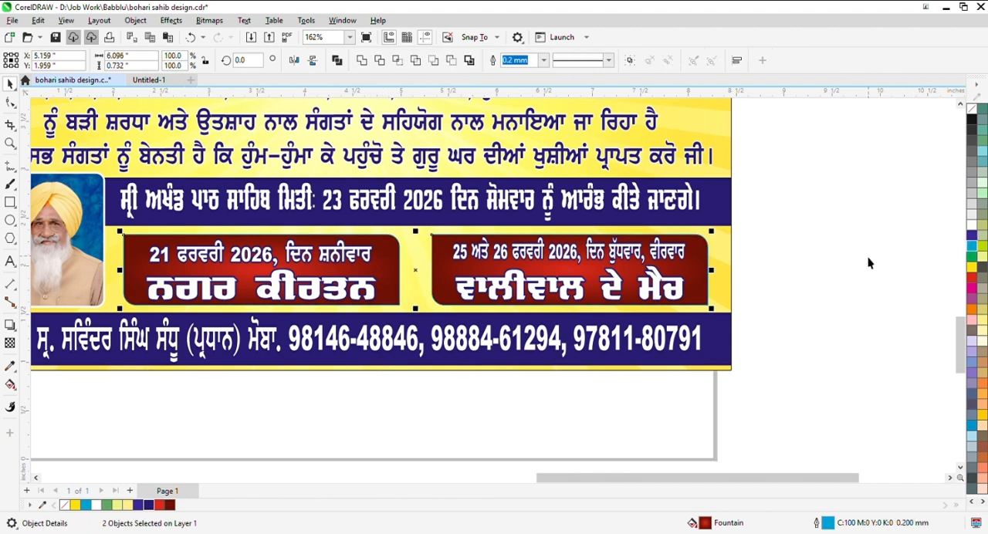
{"action": "left_click", "coordinate": [865, 262]}
- Select the whole poster artwork and group all its objects
{"action": "scroll", "coordinate": [754, 349], "scroll_direction": "down", "scroll_amount": 6}
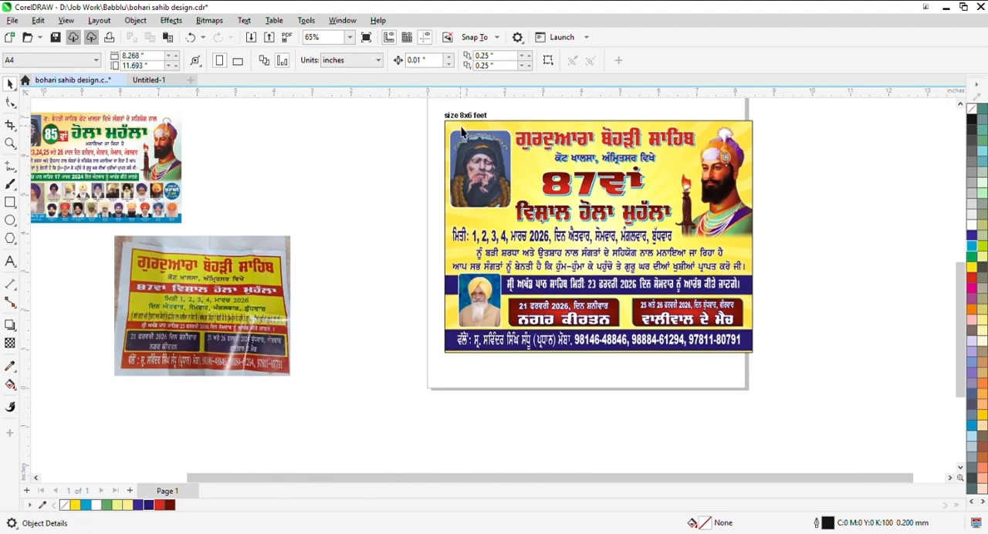
{"action": "left_click_drag", "start_coordinate": [444, 124], "coordinate": [934, 406]}
{"action": "scroll", "coordinate": [788, 270], "scroll_direction": "down", "scroll_amount": 2}
{"action": "key", "text": "ctrl+g"}
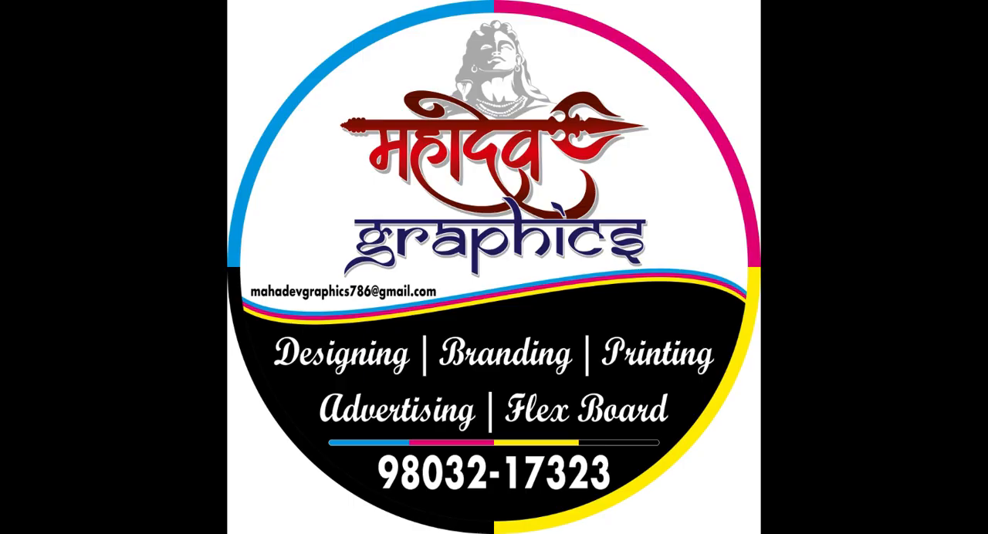